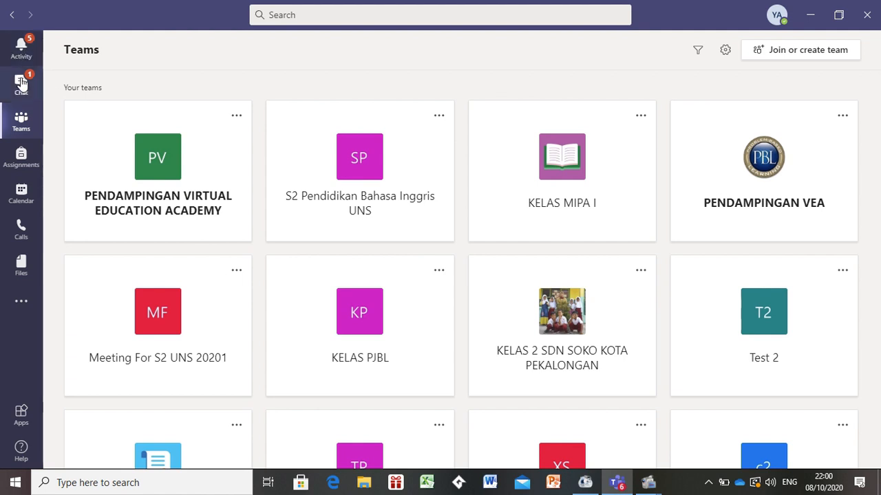
# - Start creating a new assignment from the Assignments area for the X Social I class
pyautogui.click(28, 161)
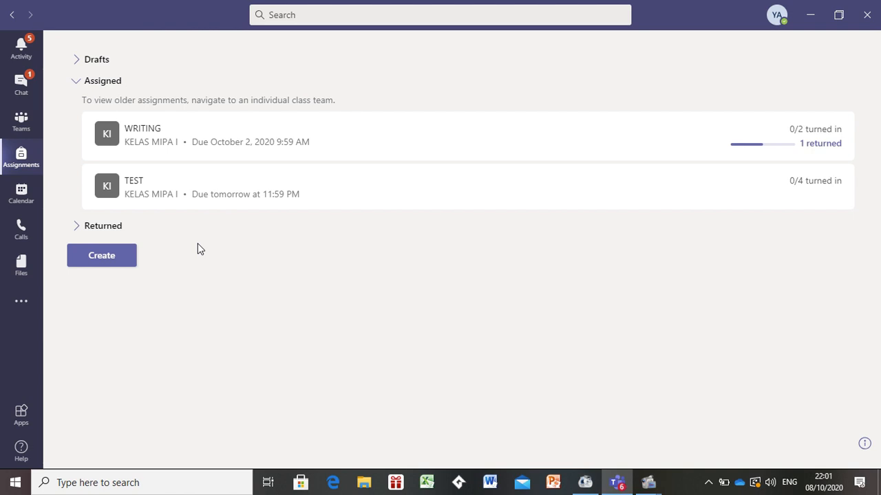
pyautogui.click(108, 267)
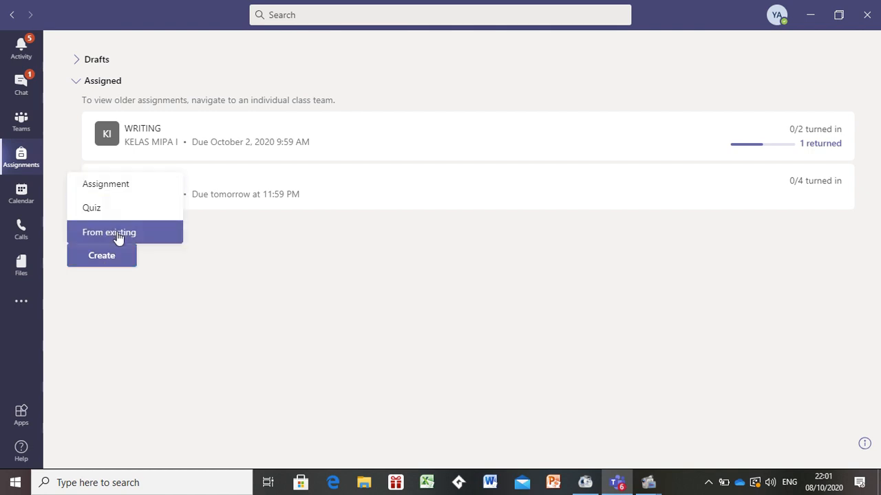
pyautogui.click(127, 185)
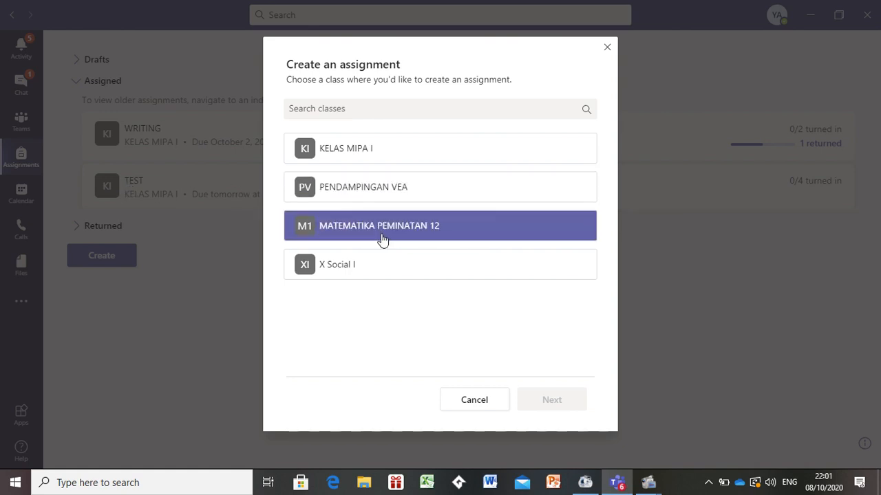
pyautogui.click(367, 274)
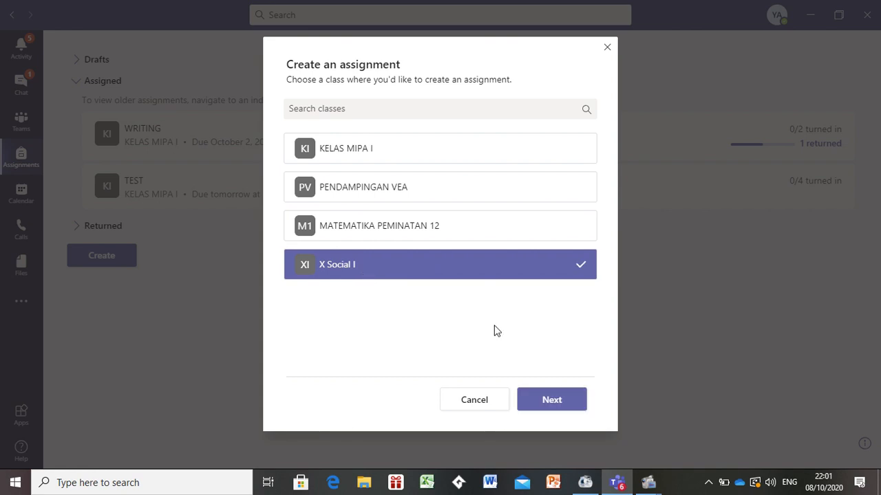
pyautogui.click(558, 399)
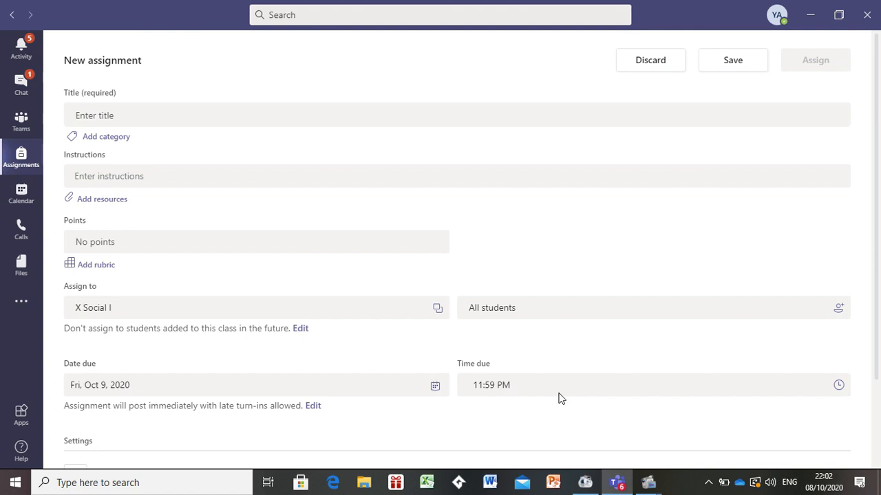
# - Title the assignment 'Membuat Kaligrafi 3 dimensi'
pyautogui.click(148, 115)
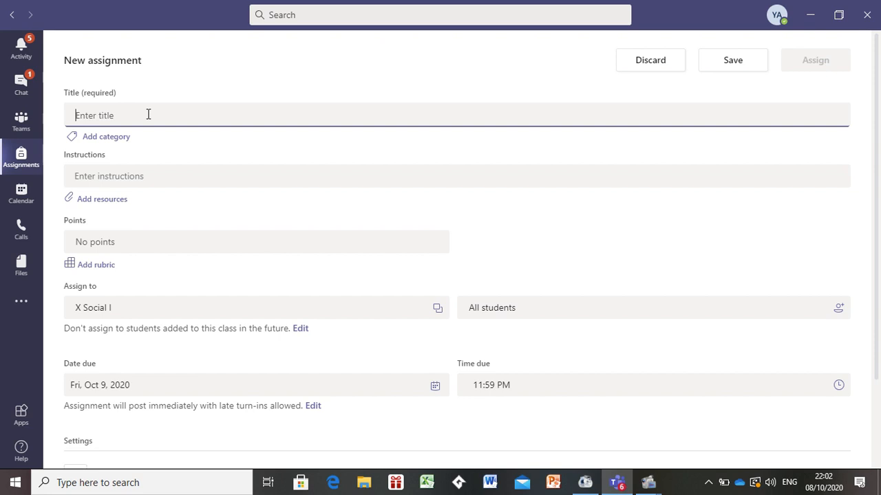
pyautogui.write('Memb')
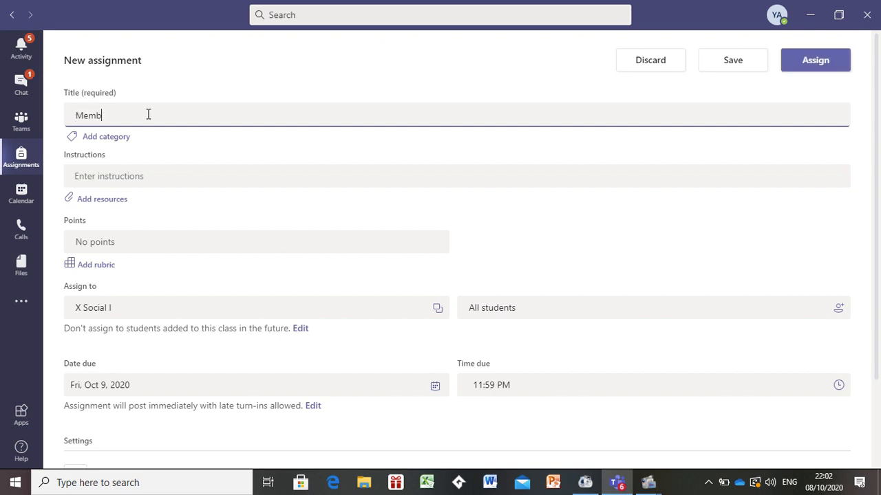
pyautogui.write('uat Kaligrafi 3 d')
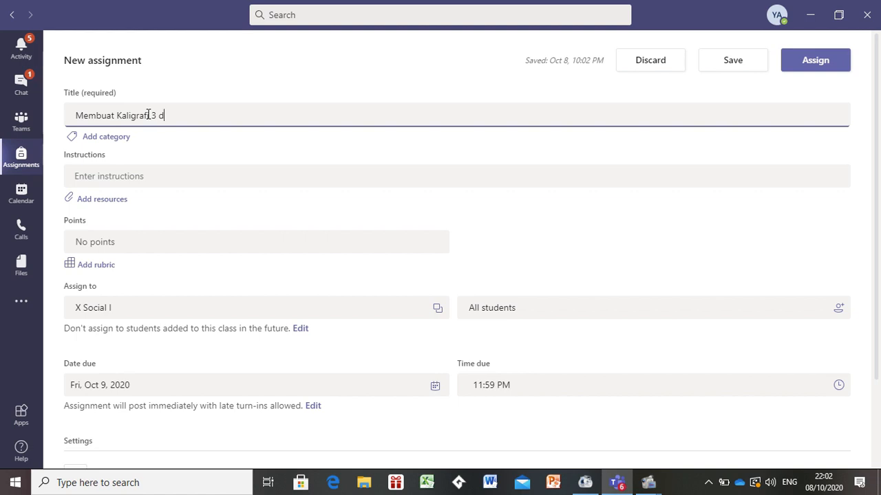
pyautogui.write('imensi')
# - Enter the instruction 'buatlah kaligrafi 3 dimensi (kaligrafi yang timbul)' and start a new line
pyautogui.click(169, 177)
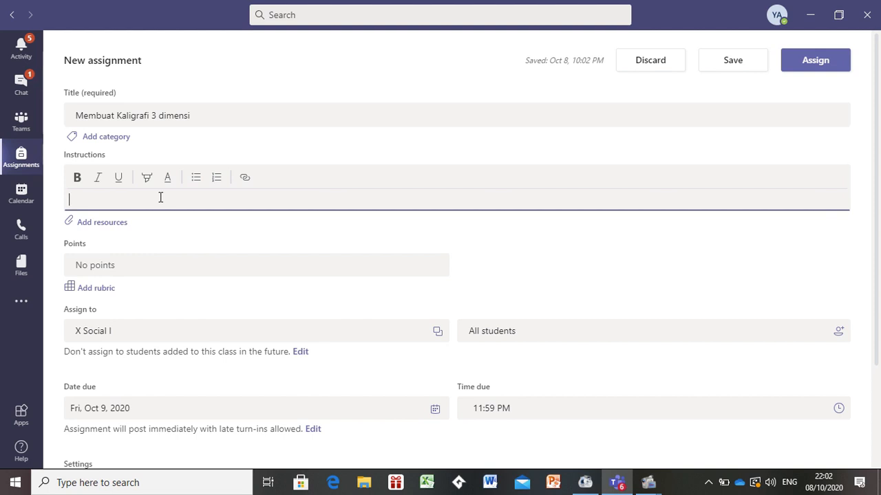
pyautogui.write('buatlah kl')
pyautogui.press('BackSpace')
pyautogui.write('aligrafi 3 dimensi ')
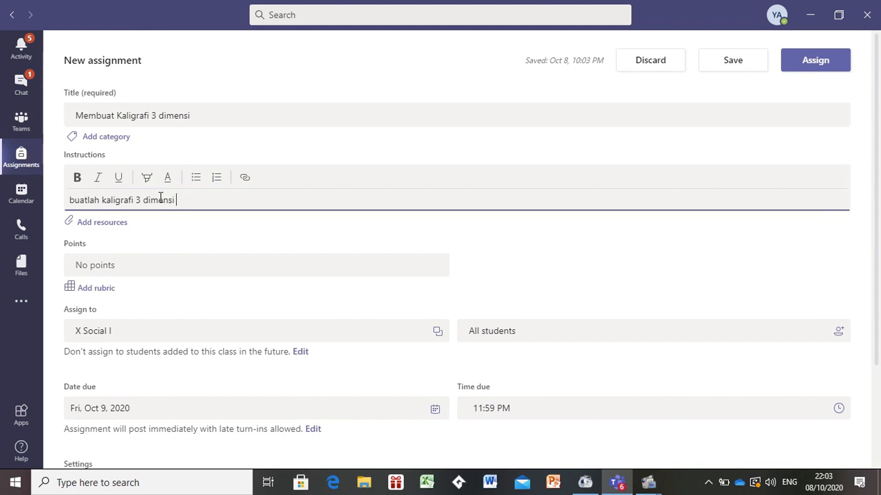
pyautogui.write('(kaligrafi yang timbul)')
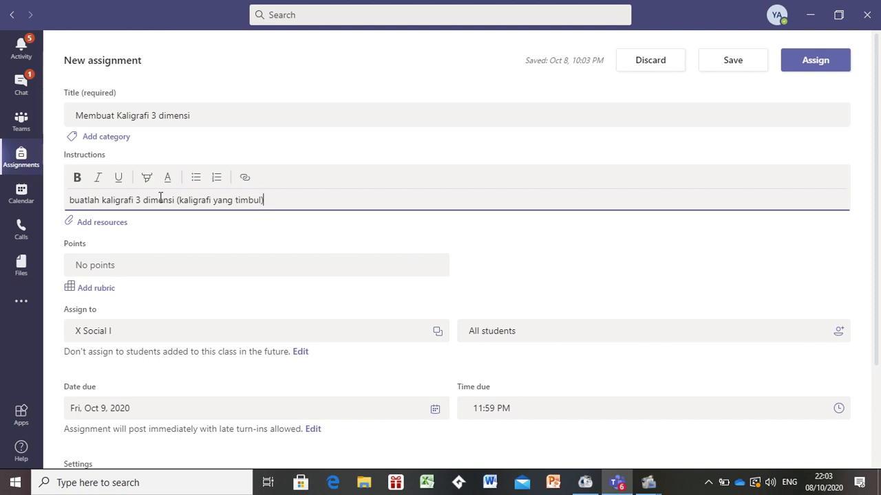
pyautogui.press('Return')
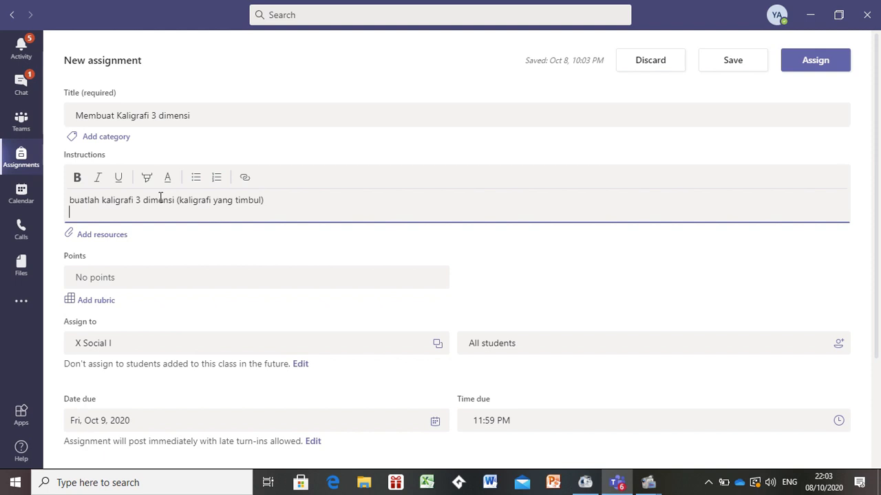
# - Add the instruction line 'buatlah menggunakan barang yang ada disekitar rumah.'
pyautogui.write('buatlah menggunakan ')
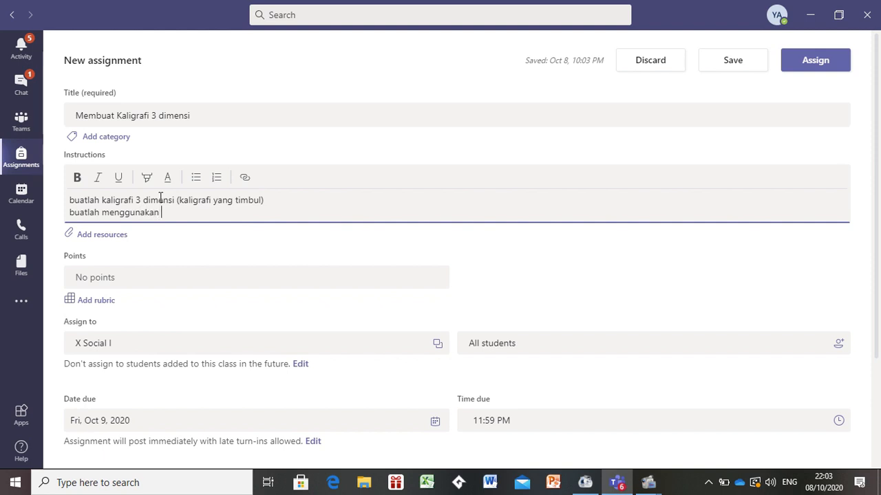
pyautogui.write('barang')
pyautogui.write('yang ada dis')
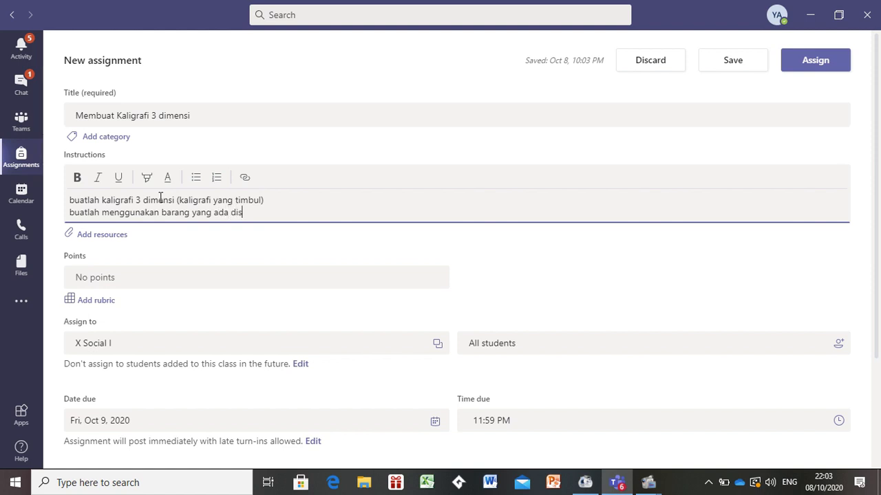
pyautogui.write('ekitar rumah')
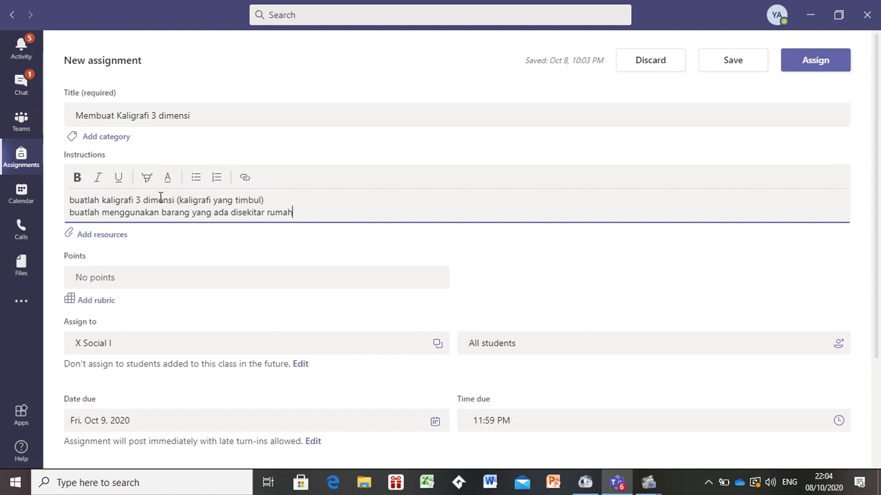
pyautogui.write('.')
# - Set the assignment's points to 100
pyautogui.click(121, 276)
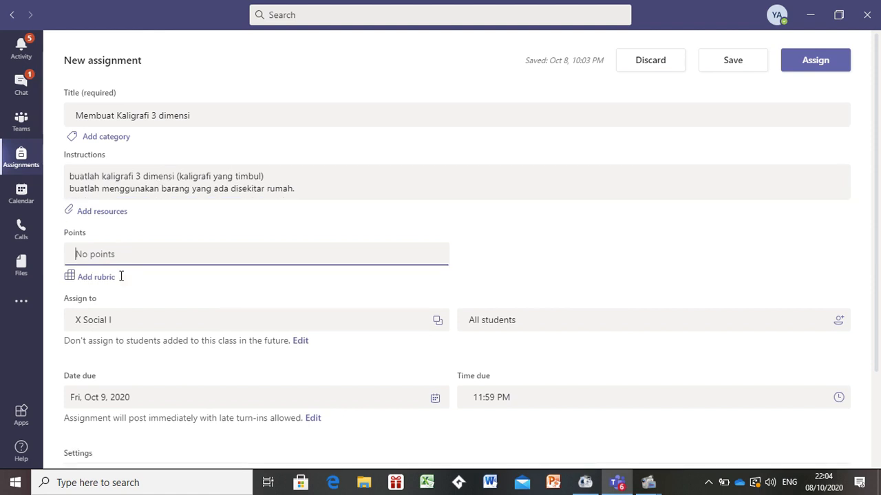
pyautogui.write('100')
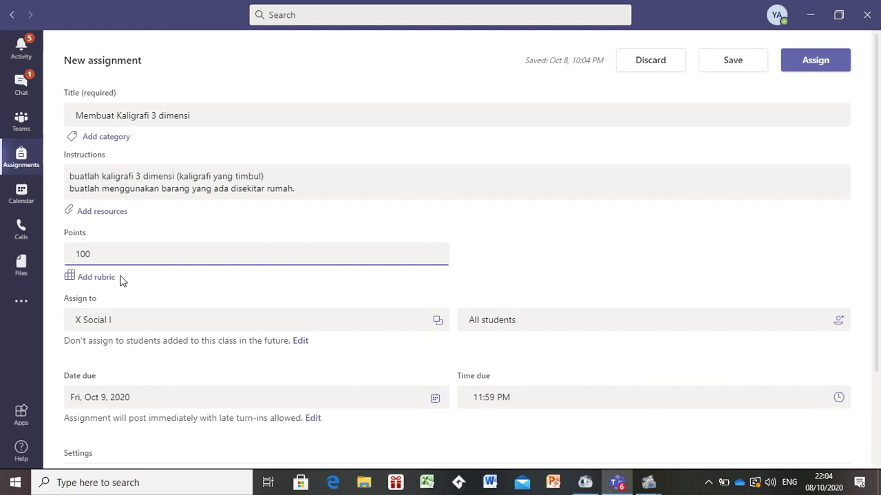
# - Create a new rubric titled 'membuat kaligrafi 3 dimensi'
pyautogui.click(69, 282)
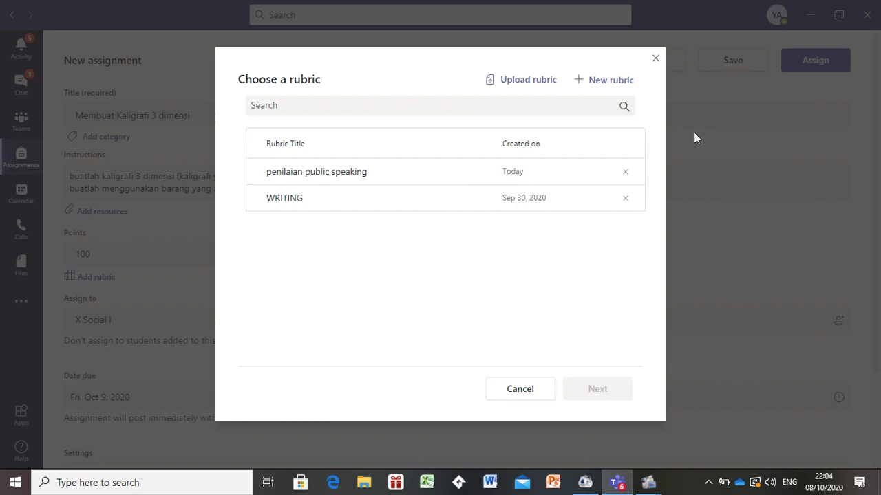
pyautogui.click(602, 84)
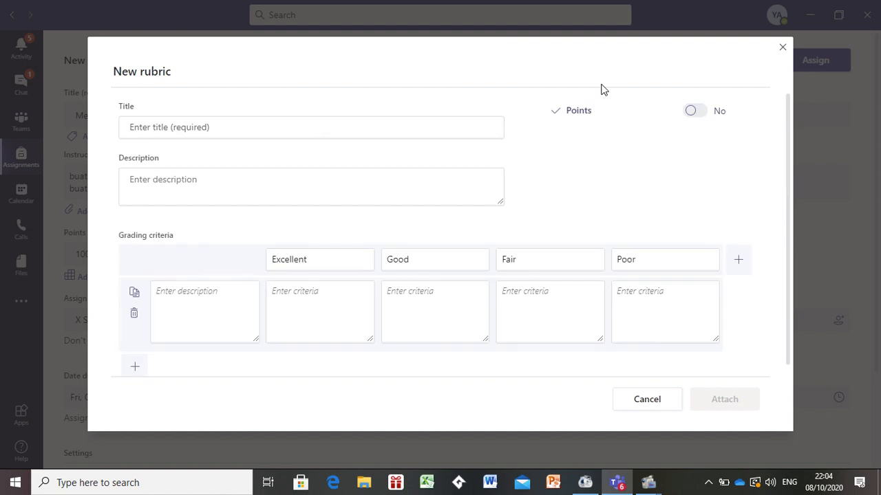
pyautogui.click(208, 128)
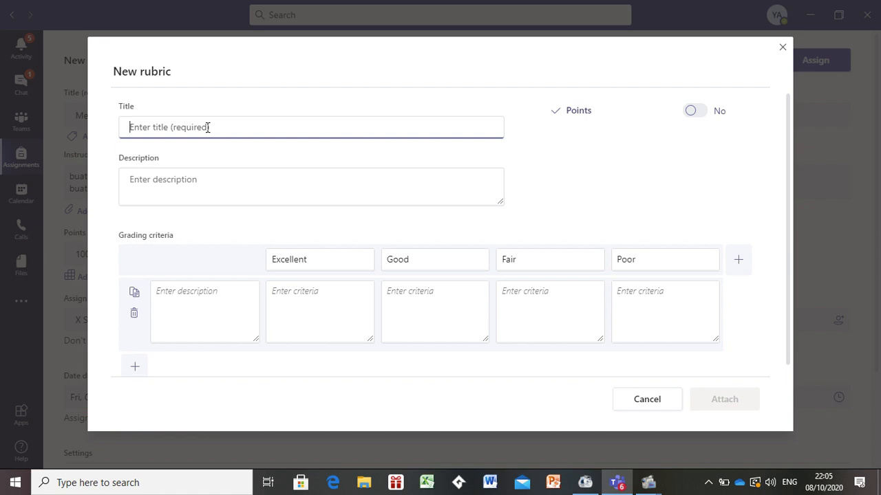
pyautogui.write('membuat ')
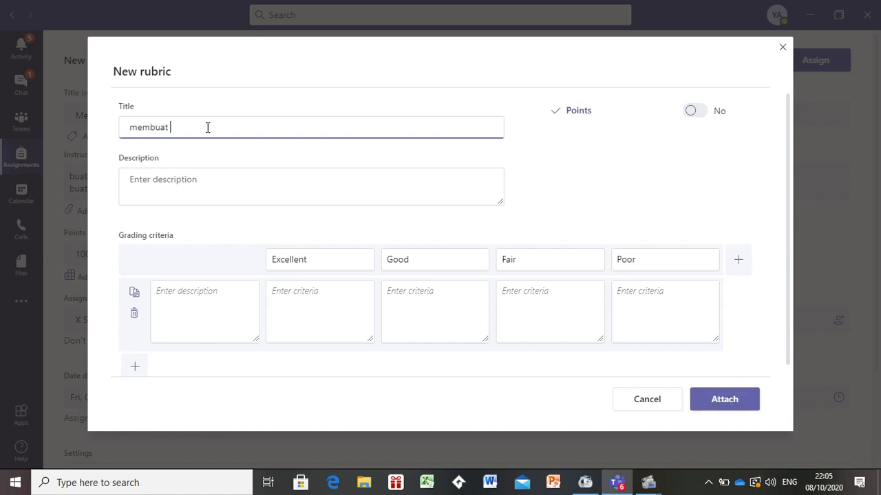
pyautogui.write('kaligrafin')
pyautogui.press('BackSpace')
pyautogui.write('dimensi')
# - Describe the first grading criterion as 'keindahan' with the Excellent level 'sangat indah 50%'
pyautogui.click(201, 291)
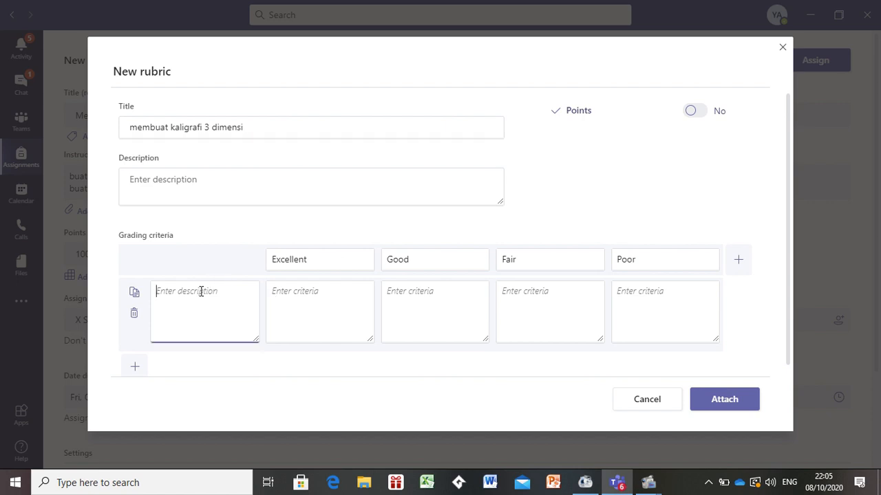
pyautogui.write('keindahan')
pyautogui.click(300, 291)
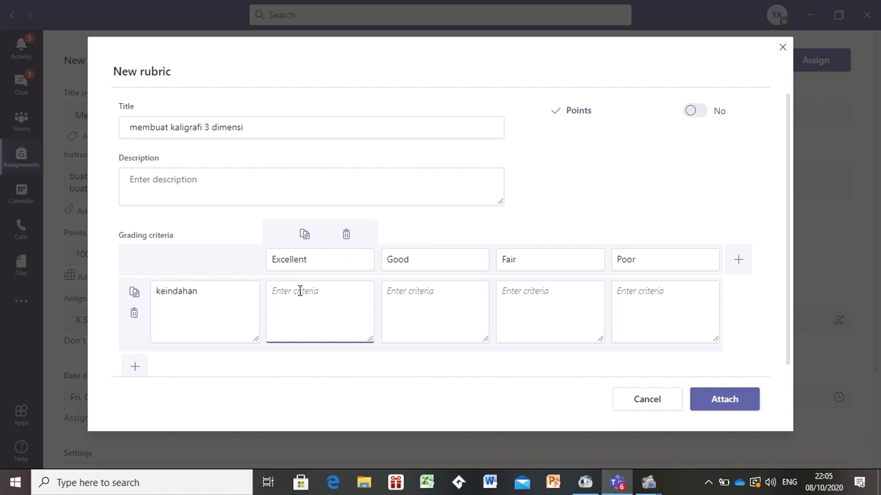
pyautogui.write('sangat indah 50%')
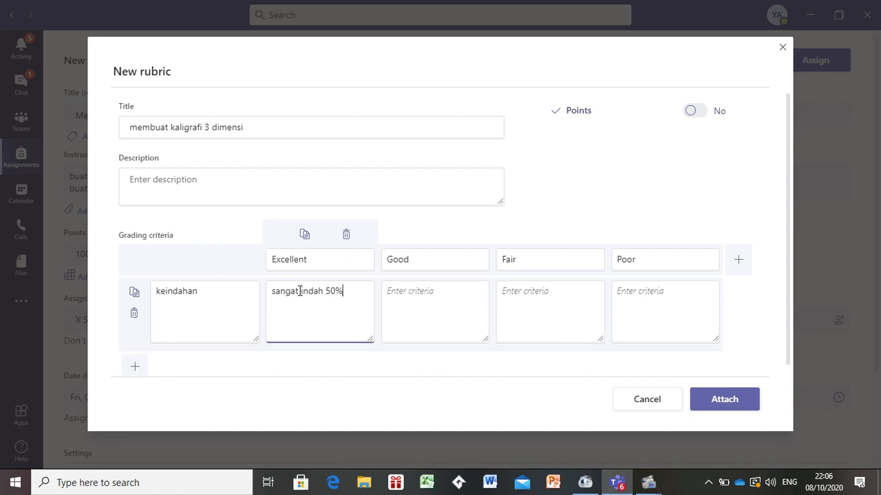
# - Fill the first criterion's Good level with 'cukup indah 40%' and Fair level with 'kurang indah 30%'
pyautogui.click(407, 292)
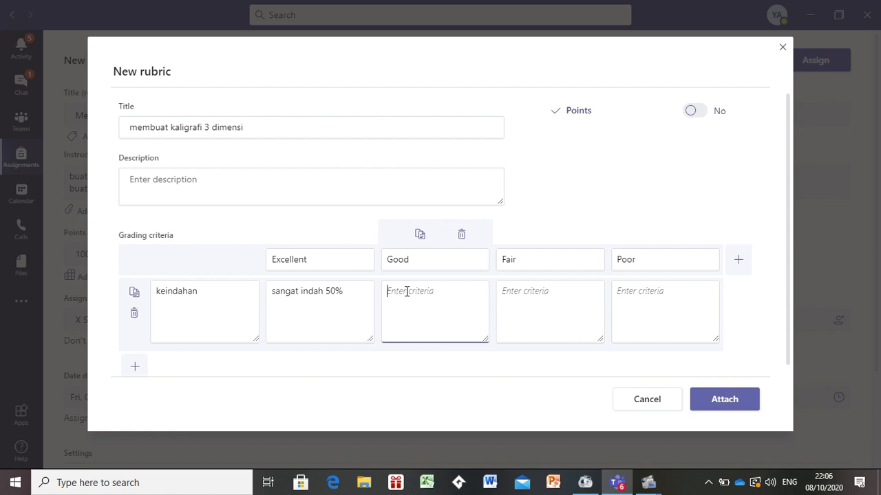
pyautogui.write('lumay')
pyautogui.write('an indah')
pyautogui.write(' 40')
pyautogui.write('%')
pyautogui.click(421, 294)
pyautogui.press('BackSpace')
pyautogui.press('BackSpace')
pyautogui.press('BackSpace')
pyautogui.press('BackSpace')
pyautogui.press('BackSpace')
pyautogui.press('BackSpace')
pyautogui.press('BackSpace')
pyautogui.press('BackSpace')
pyautogui.write('cukup')
pyautogui.click(522, 290)
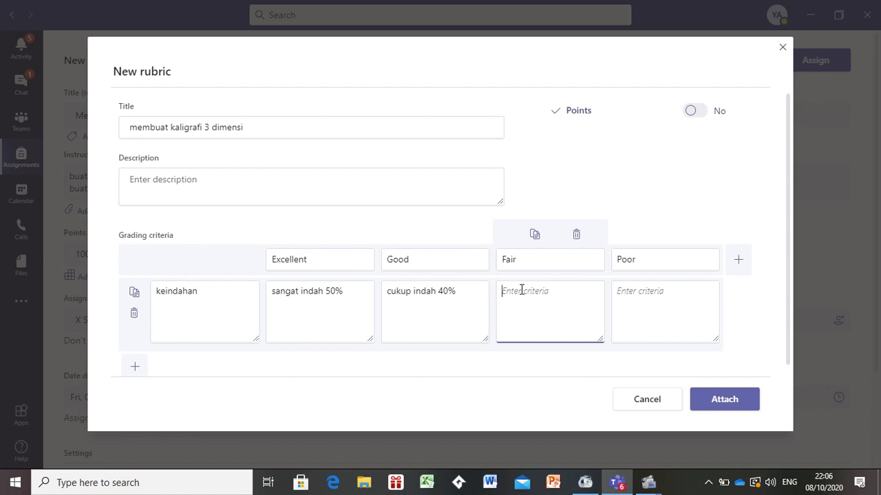
pyautogui.write('kurang indah 30%')
# - Add a second criterion 'kerapian' with the Excellent level 'sangat rapi 50%'
pyautogui.moveTo(787, 249); pyautogui.dragTo(786, 302)
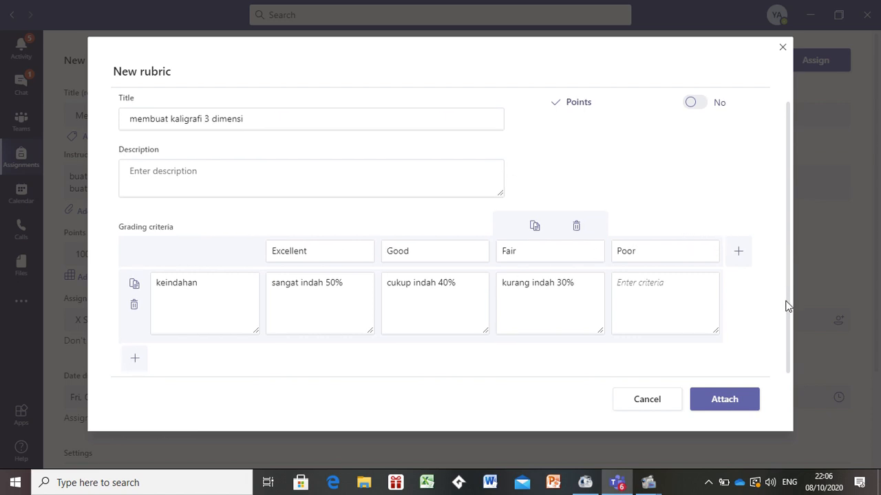
pyautogui.click(134, 360)
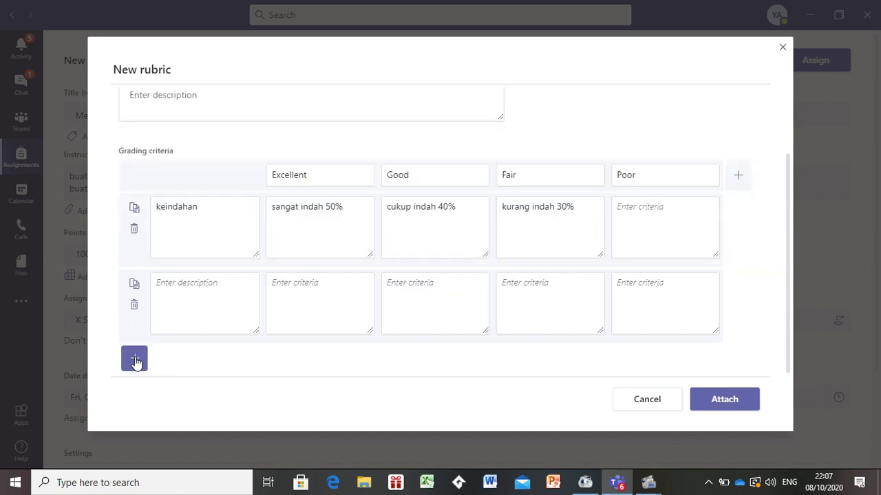
pyautogui.click(211, 283)
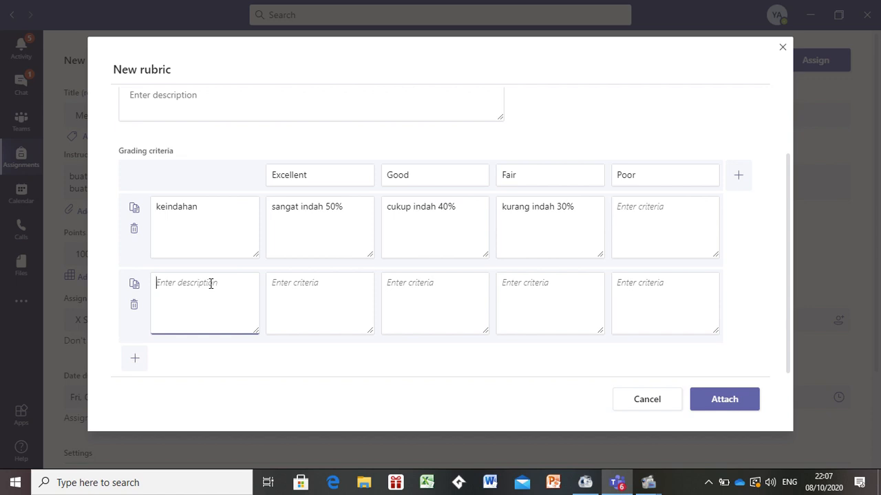
pyautogui.write('kerapian')
pyautogui.click(301, 282)
pyautogui.write('sangat tapi')
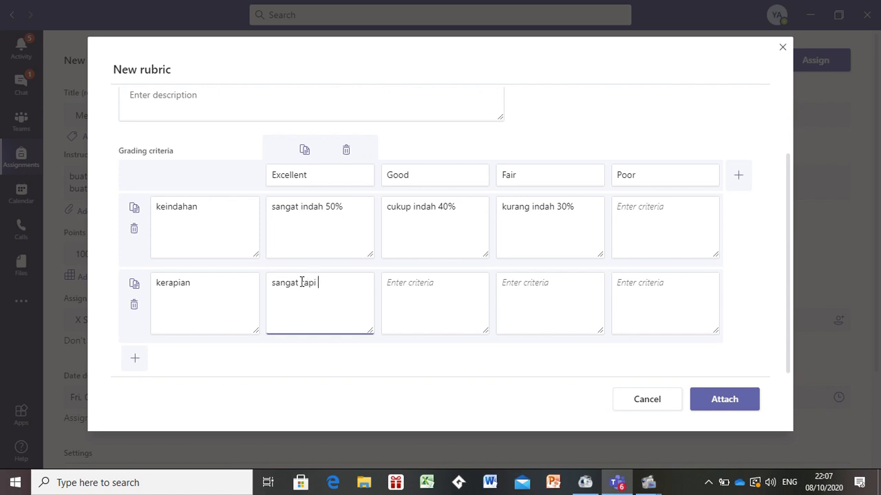
pyautogui.write('50%')
# - Fill the second criterion's Good level with 'cukup rapi 40%' and Fair level with 'kurang rapi 30%'
pyautogui.click(397, 285)
pyautogui.write('cu')
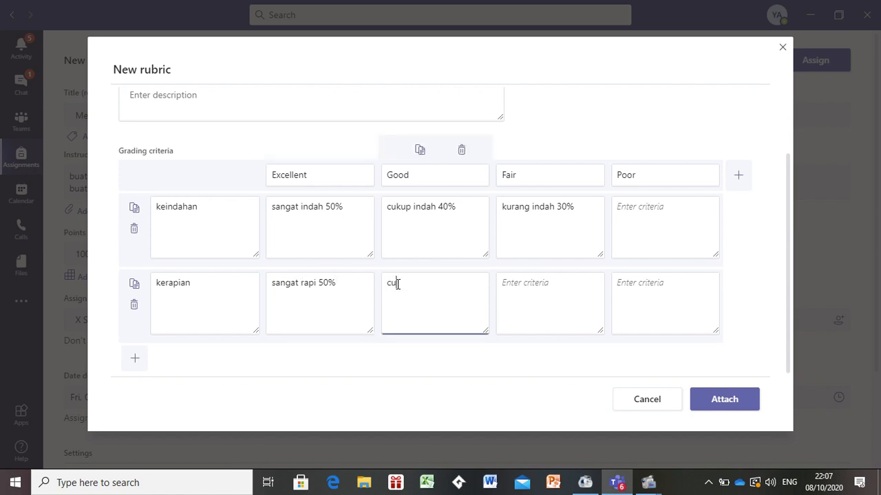
pyautogui.write('kup rapi %')
pyautogui.press('BackSpace')
pyautogui.write('40%')
pyautogui.click(527, 289)
pyautogui.write('ku')
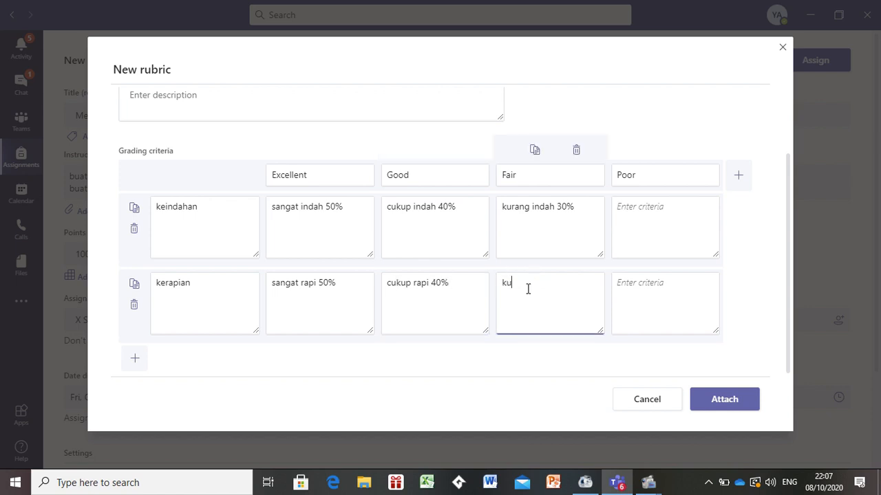
pyautogui.write('rang rapi 30%')
# - Turn on points for the rubric
pyautogui.scroll(3, 790, 252)
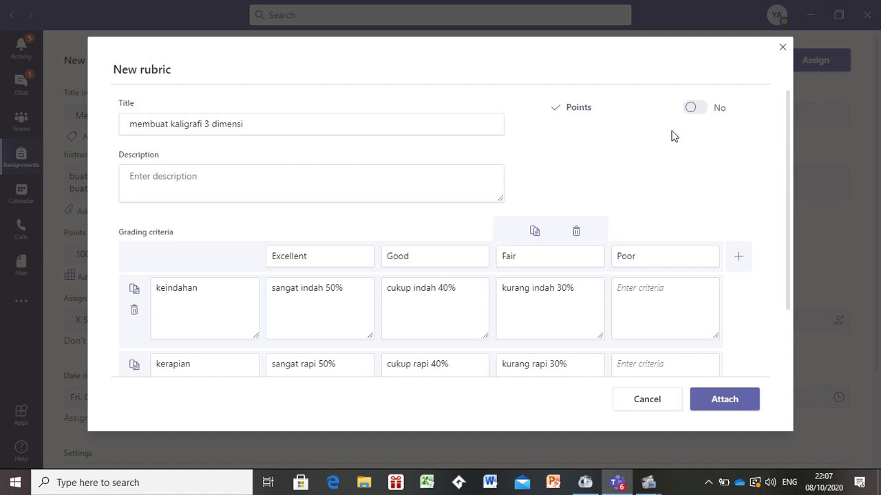
pyautogui.click(691, 108)
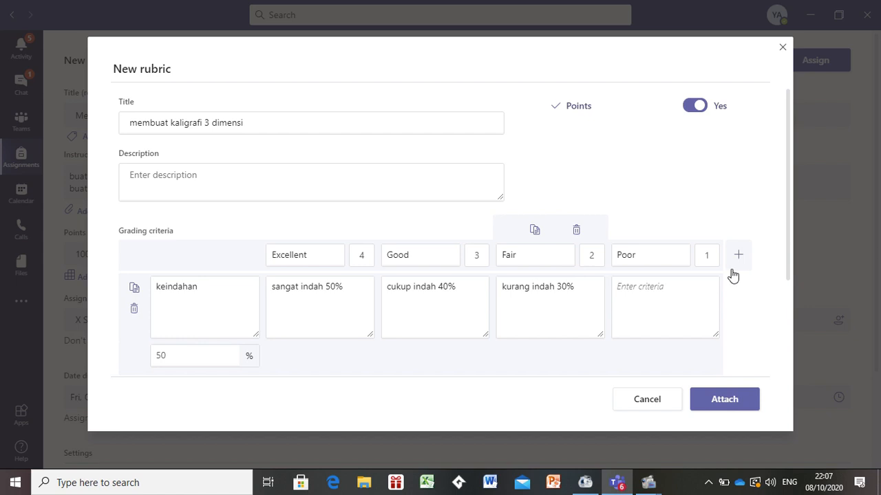
pyautogui.moveTo(789, 275); pyautogui.dragTo(784, 352)
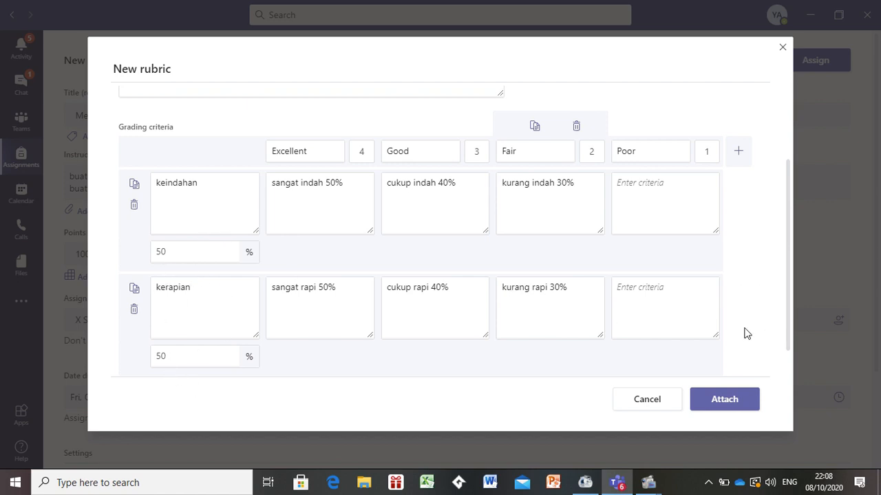
# - Attach the rubric to the assignment and check the list of students it is assigned to
pyautogui.click(738, 403)
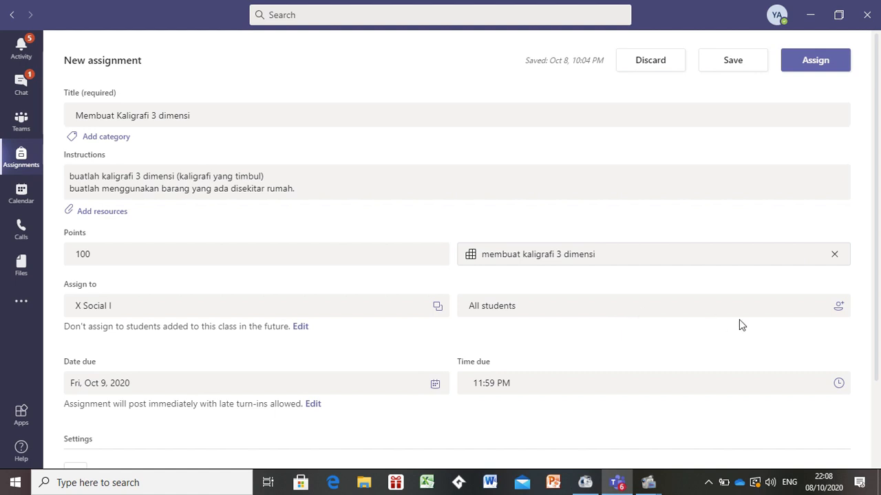
pyautogui.click(838, 310)
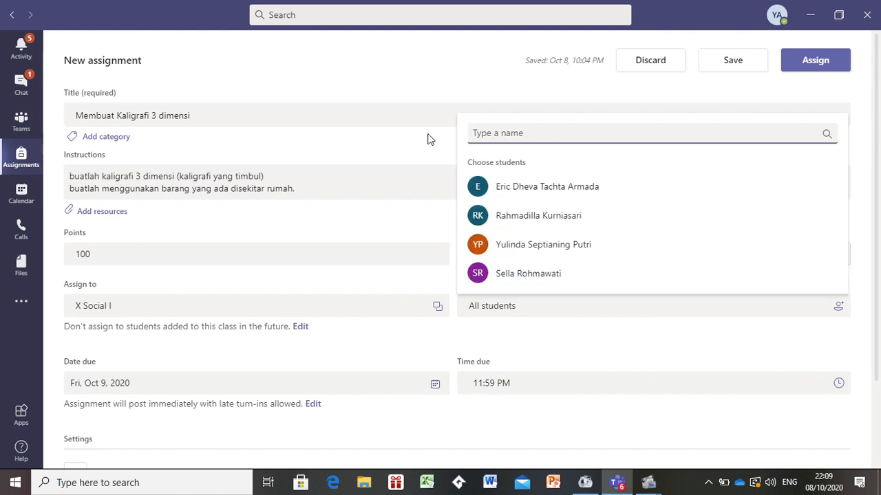
pyautogui.press('Escape')
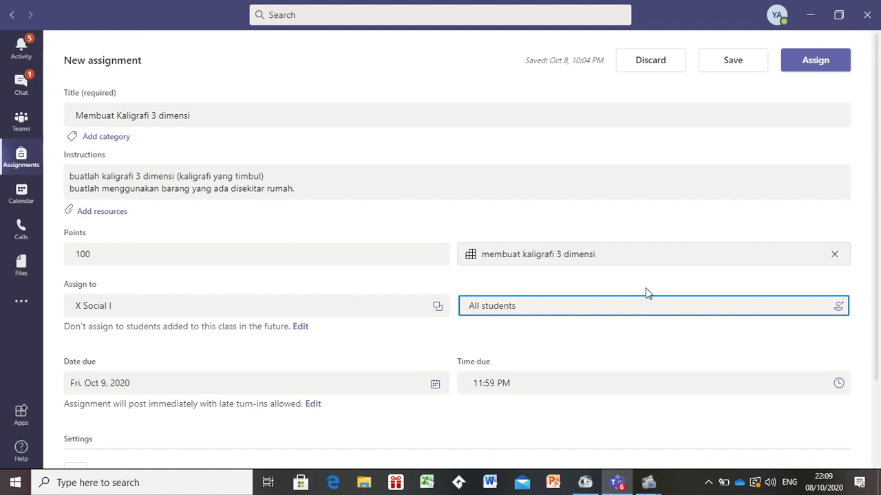
# - Set the assignment's due date to Fri, Oct 16, 2020
pyautogui.moveTo(879, 294); pyautogui.dragTo(879, 357)
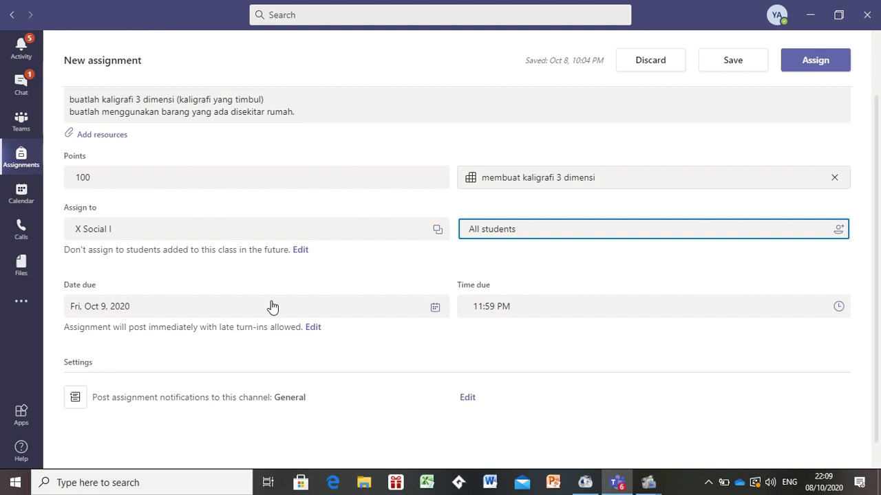
pyautogui.click(435, 309)
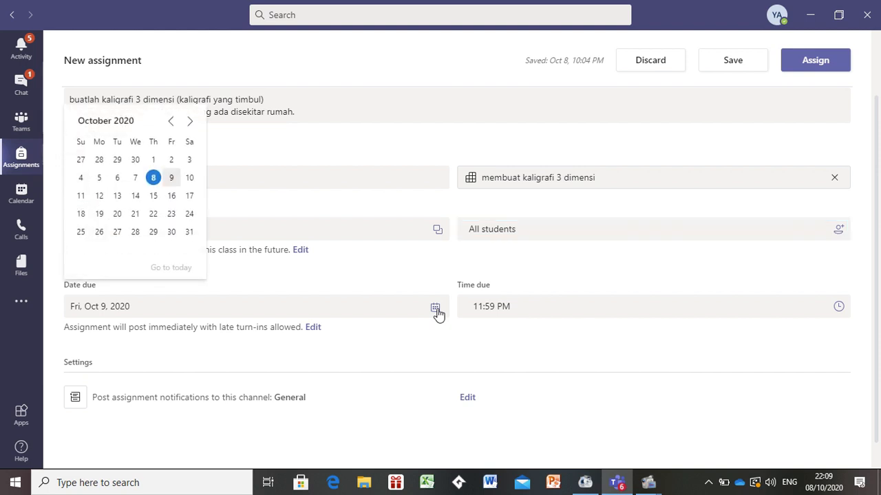
pyautogui.click(170, 198)
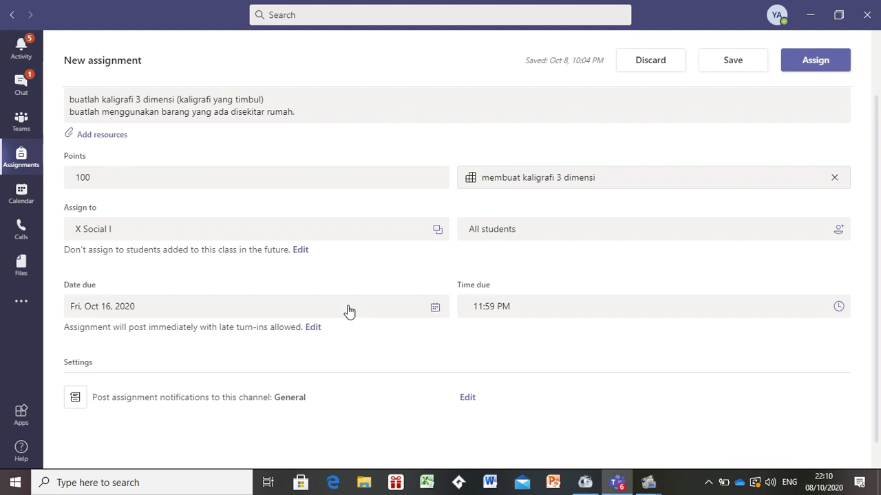
# - Explore the close date and future scheduling options in the assignment timeline without keeping changes
pyautogui.click(313, 328)
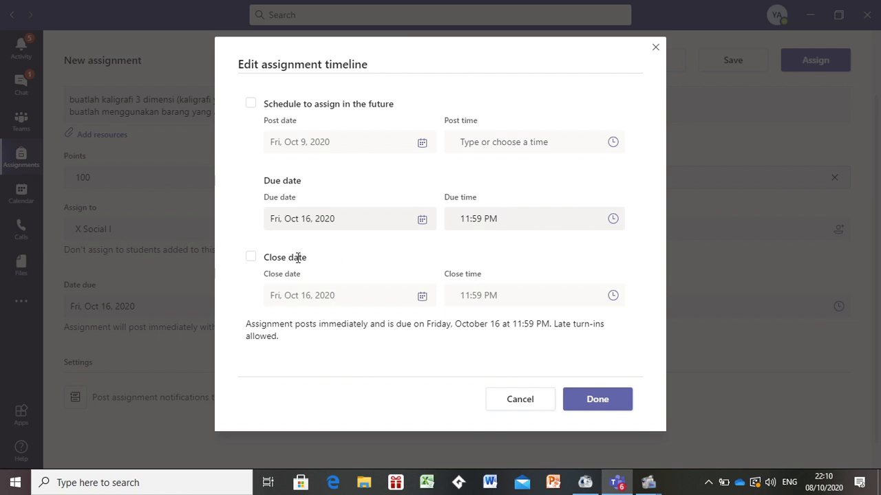
pyautogui.click(251, 259)
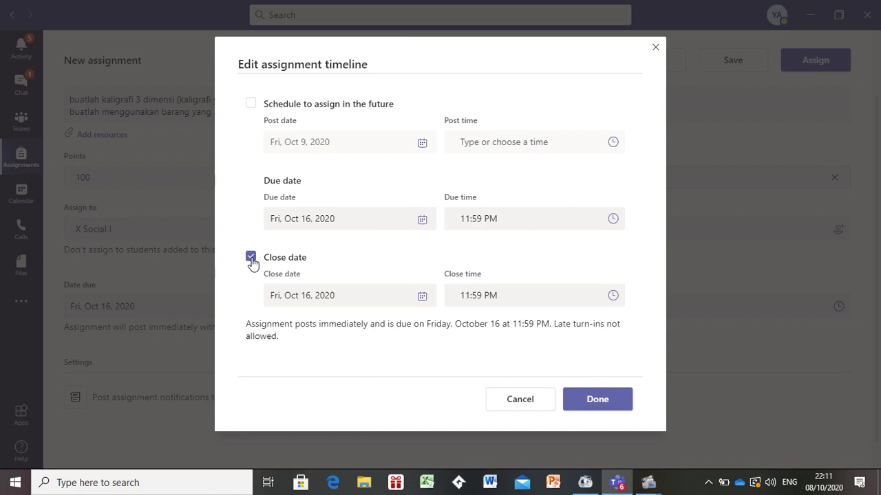
pyautogui.click(251, 258)
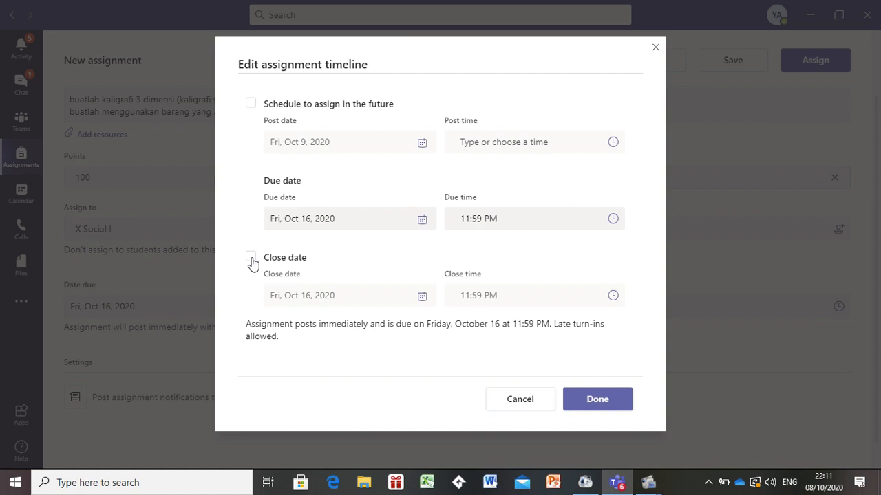
pyautogui.click(251, 104)
pyautogui.click(251, 104)
pyautogui.click(597, 400)
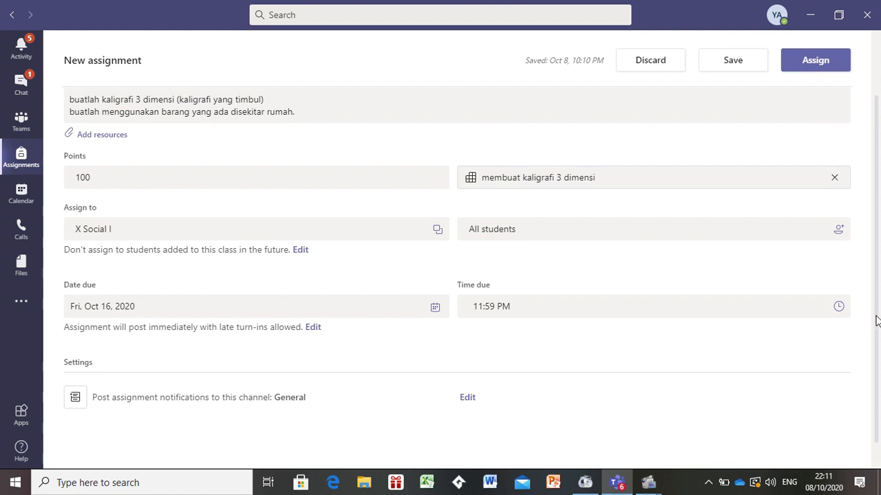
# - Assign the assignment to the class
pyautogui.moveTo(874, 301); pyautogui.dragTo(872, 258)
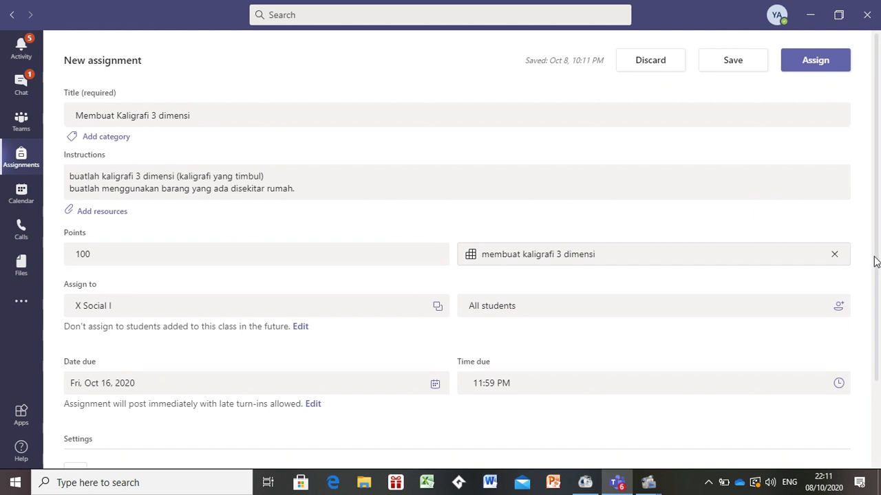
pyautogui.moveTo(874, 246)
pyautogui.mouseDown()
pyautogui.moveTo(877, 340)
pyautogui.moveTo(867, 248)
pyautogui.mouseUp()
pyautogui.click(814, 62)
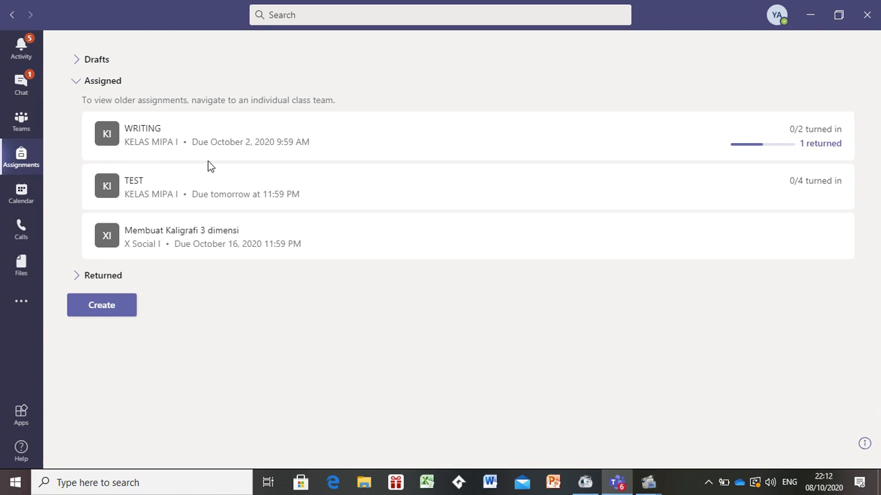
# - Open the posted assignment and view its Returned and To return lists
pyautogui.click(187, 246)
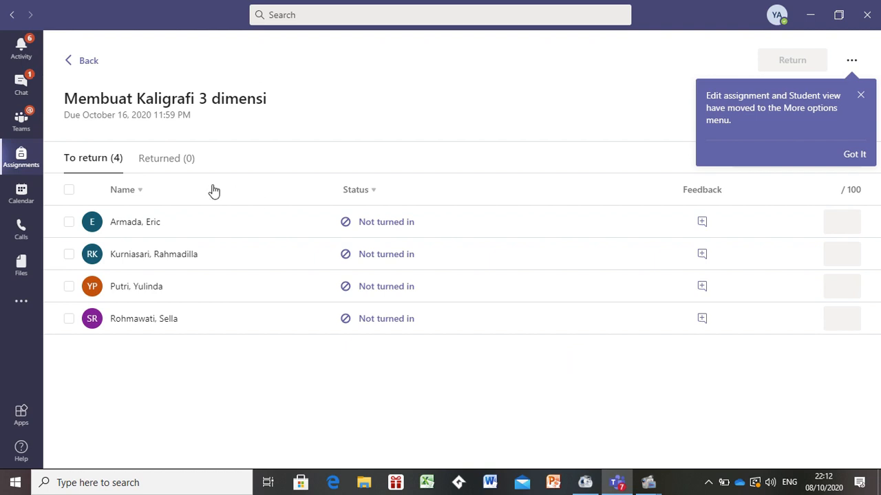
pyautogui.click(164, 160)
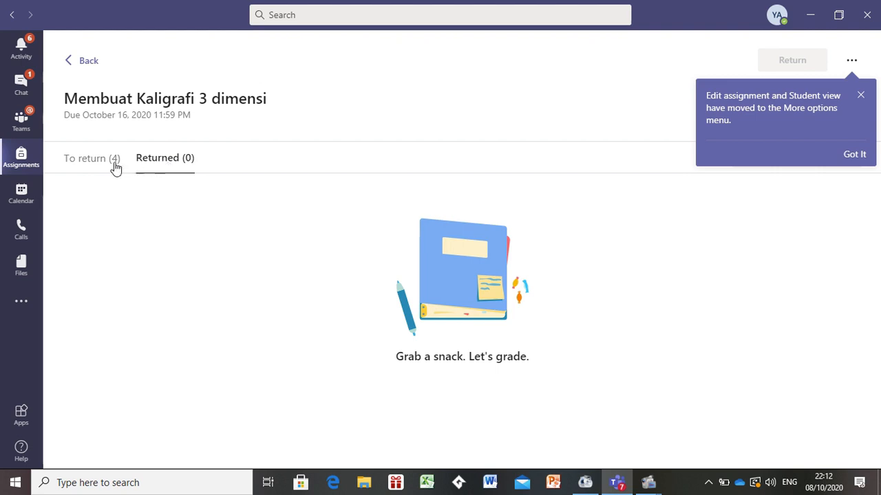
pyautogui.click(79, 165)
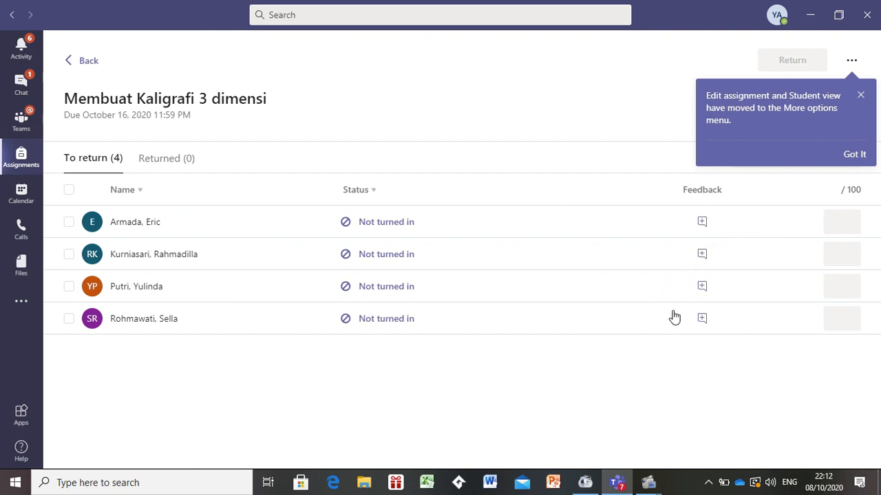
# - Write the feedback 'jangan lupa dikerjakan tugasnya' for the last student in the To return list
pyautogui.click(702, 320)
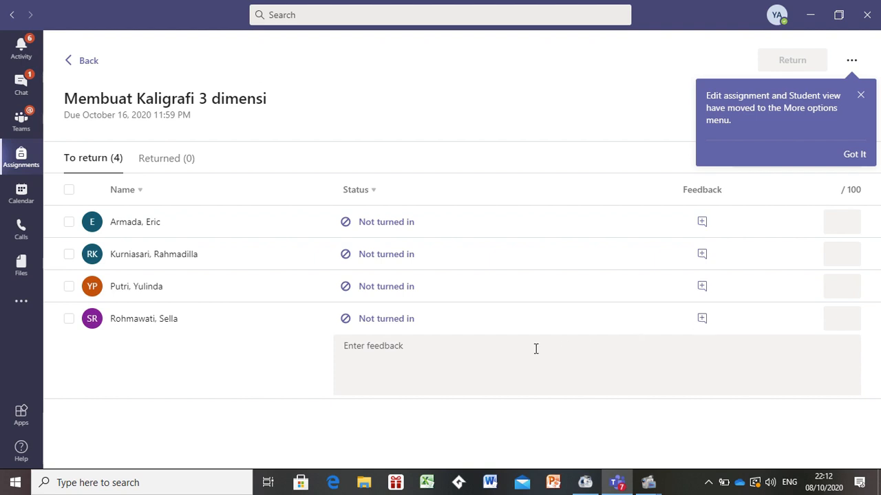
pyautogui.click(509, 350)
pyautogui.write('j')
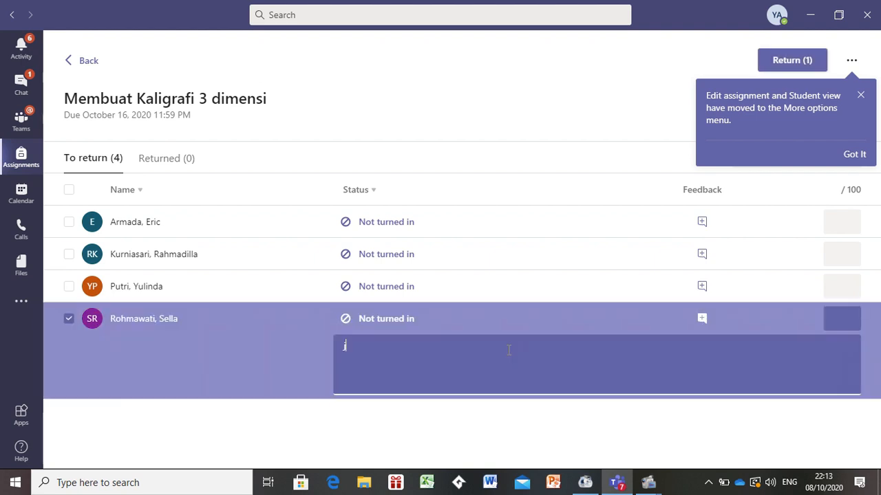
pyautogui.write('angan lupa dikerjkan')
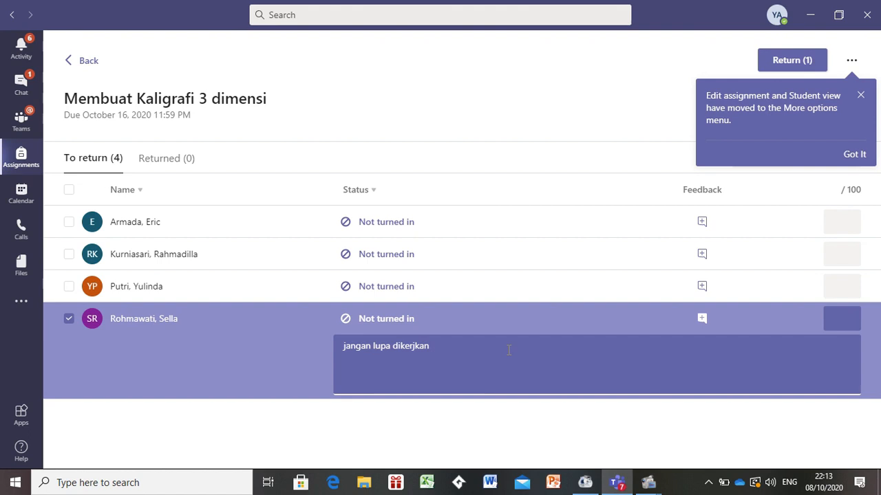
pyautogui.press('BackSpace')
pyautogui.press('BackSpace')
pyautogui.press('BackSpace')
pyautogui.write('akan tugasnya')
pyautogui.press('Return')
pyautogui.click(702, 319)
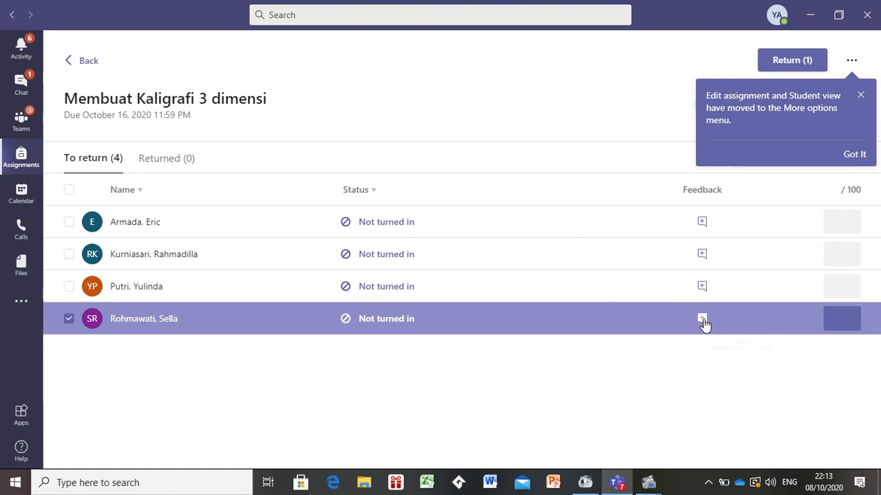
pyautogui.click(702, 319)
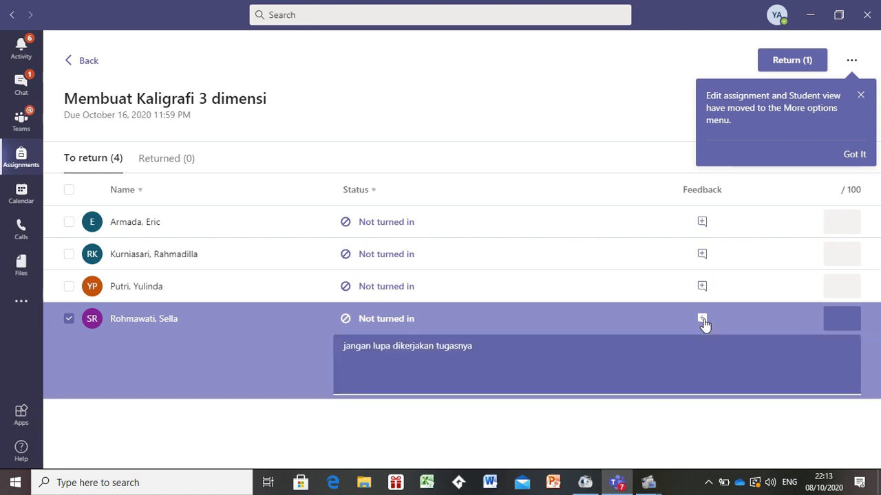
pyautogui.click(702, 319)
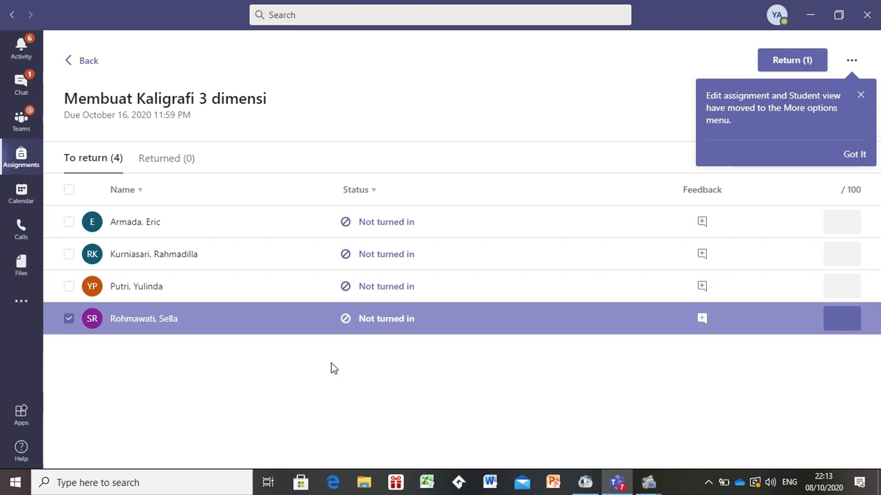
# - Open the third student's grading view and return the assignment to that student
pyautogui.click(300, 296)
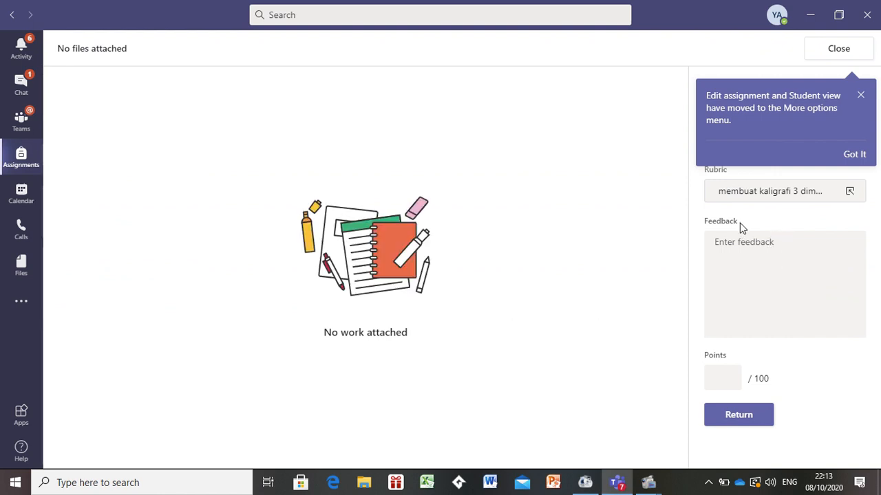
pyautogui.click(859, 95)
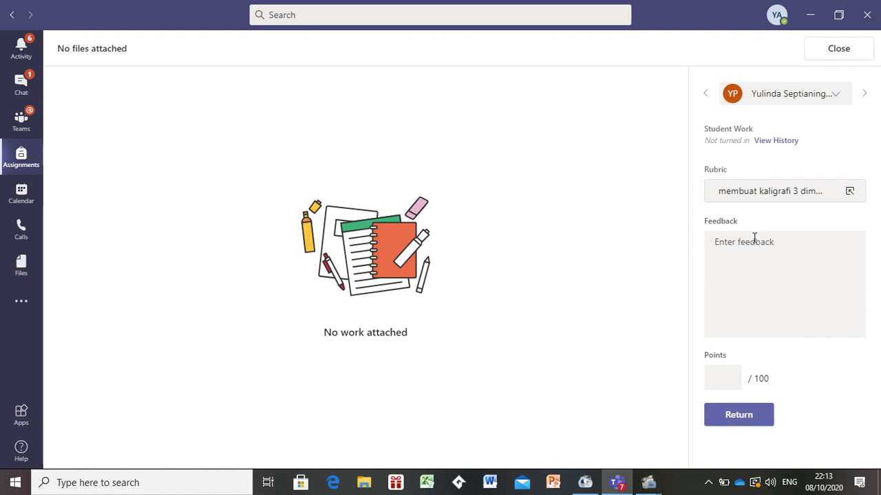
pyautogui.click(754, 417)
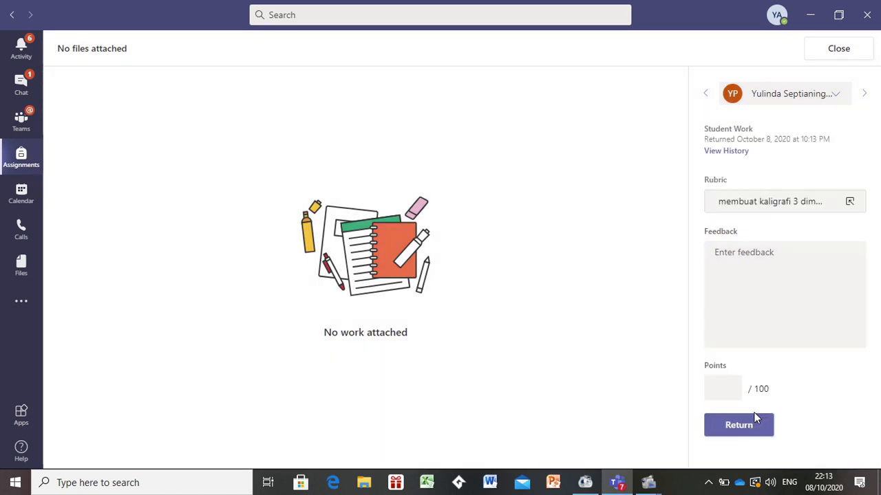
pyautogui.click(836, 49)
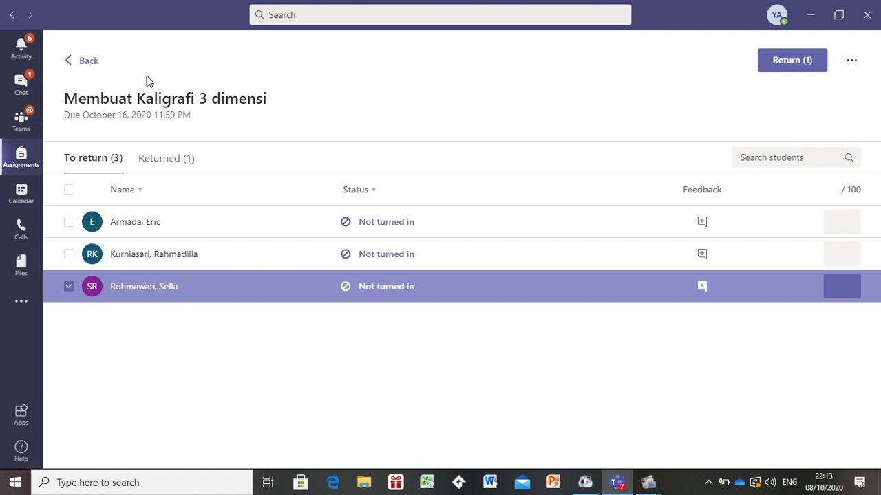
# - Open the X Social I team and view the posted assignment from its General channel
pyautogui.click(74, 63)
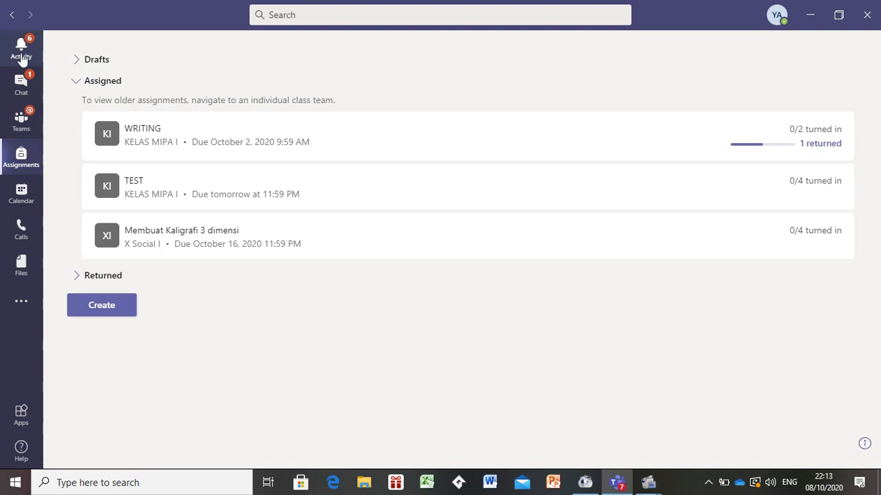
pyautogui.click(21, 121)
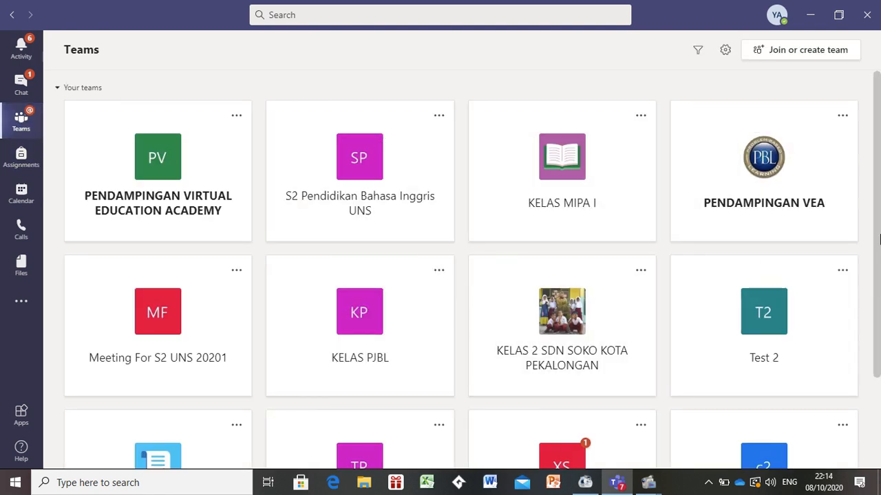
pyautogui.moveTo(874, 298); pyautogui.dragTo(876, 368)
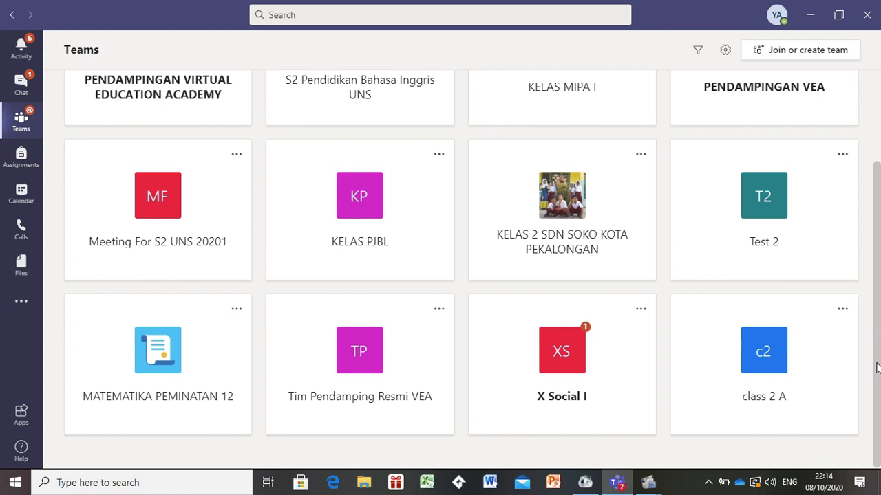
pyautogui.click(567, 404)
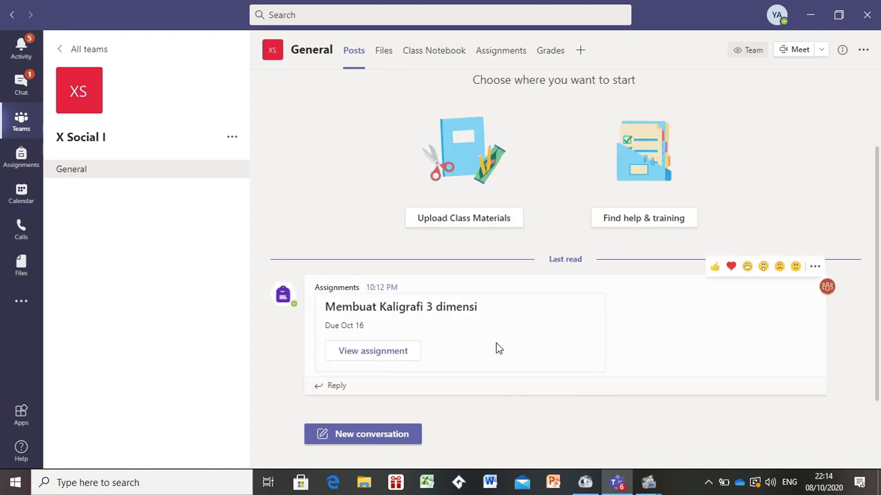
pyautogui.click(366, 352)
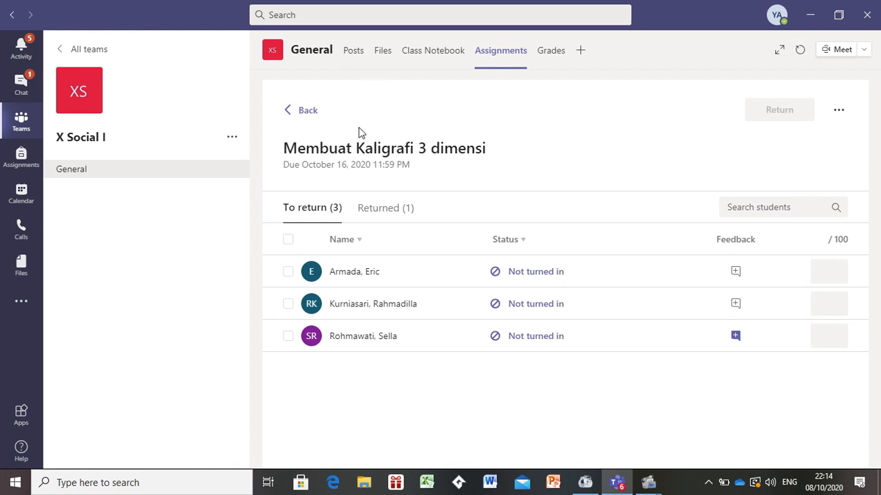
# - Leave the assignment and start setting up a blank OneNote Class Notebook for the team
pyautogui.click(305, 112)
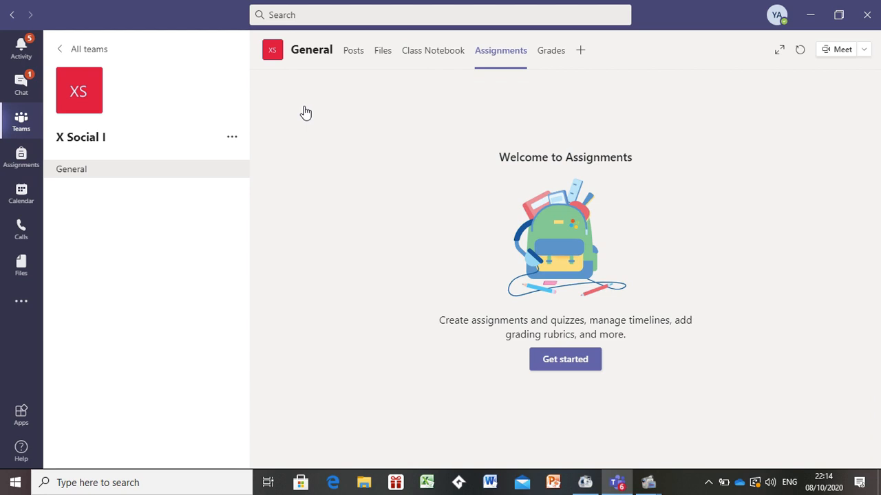
pyautogui.click(428, 59)
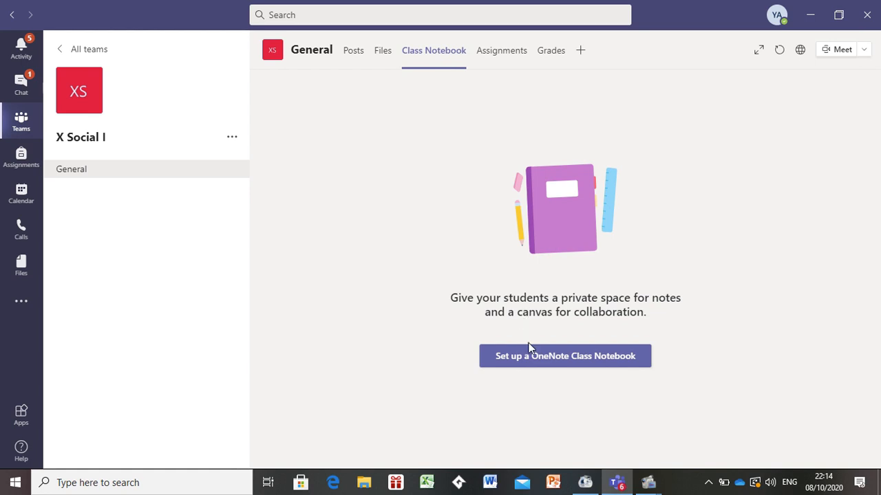
pyautogui.click(559, 358)
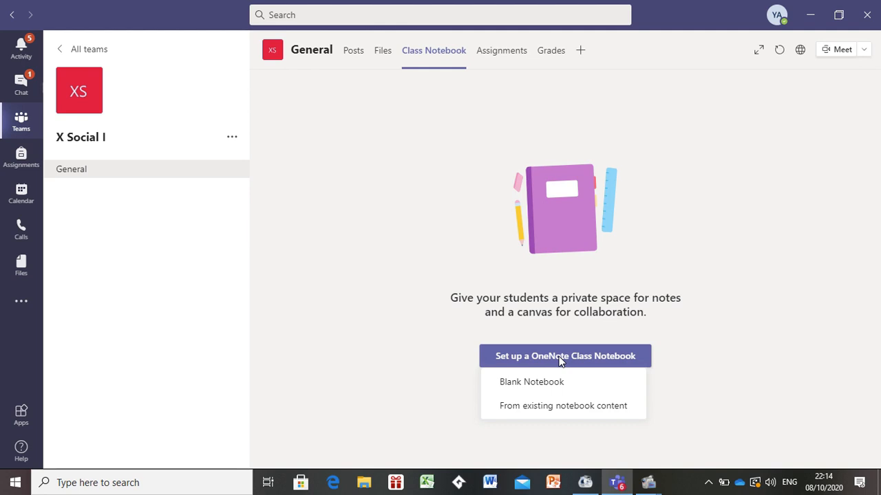
pyautogui.click(572, 386)
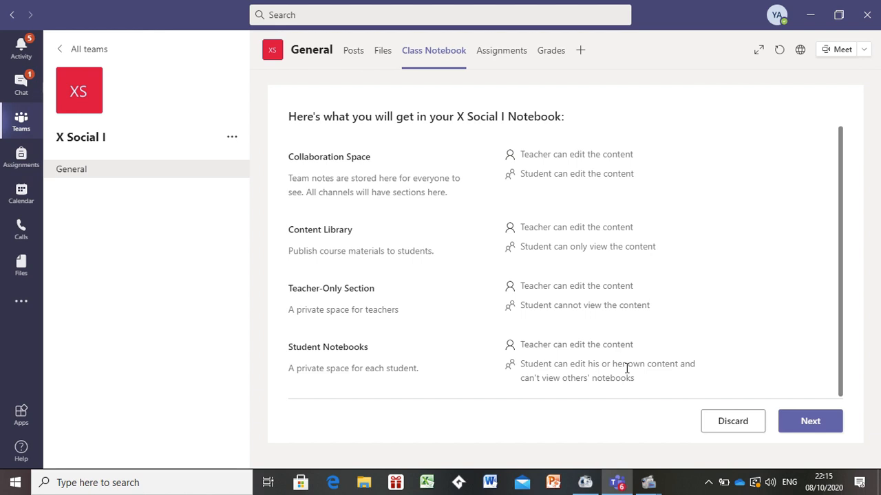
pyautogui.click(817, 421)
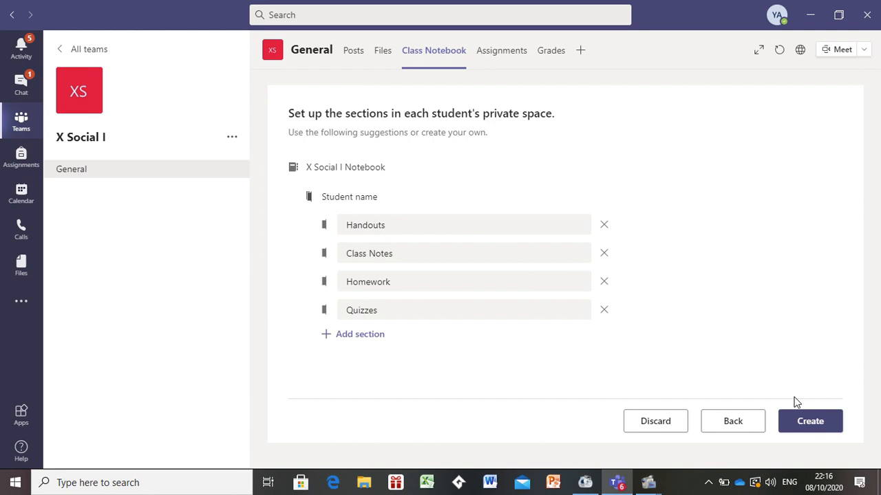
# - Remove the Quizzes and Homework sections and rename the Handouts section to 'kerjakan PR di buku IPS hal 25'
pyautogui.click(604, 311)
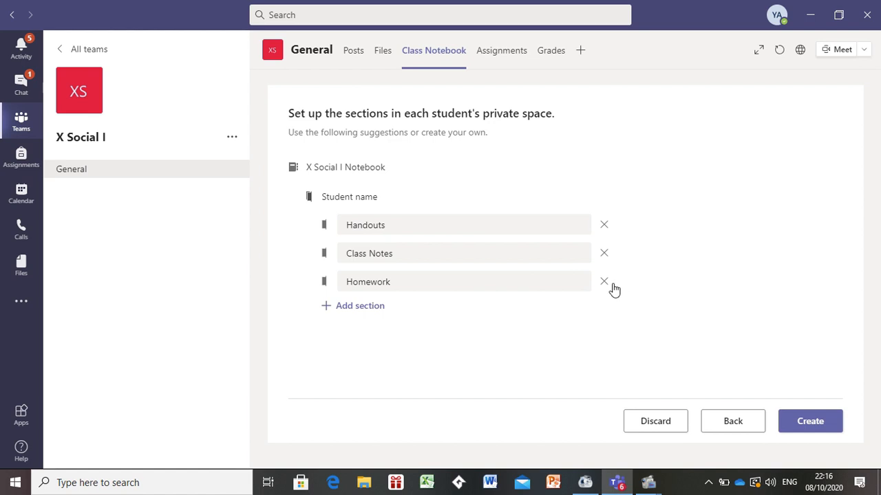
pyautogui.click(604, 282)
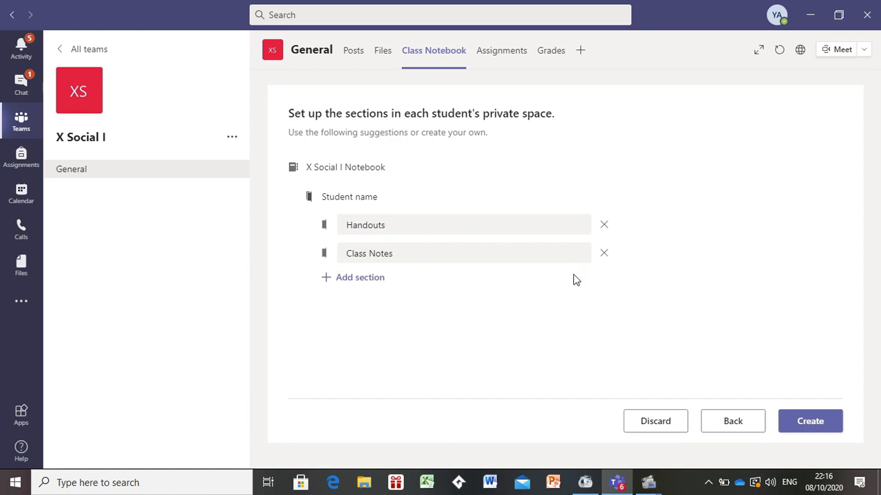
pyautogui.click(430, 224)
pyautogui.press('BackSpace')
pyautogui.press('BackSpace')
pyautogui.press('BackSpace')
pyautogui.press('BackSpace')
pyautogui.press('BackSpace')
pyautogui.press('BackSpace')
pyautogui.press('BackSpace')
pyautogui.press('BackSpace')
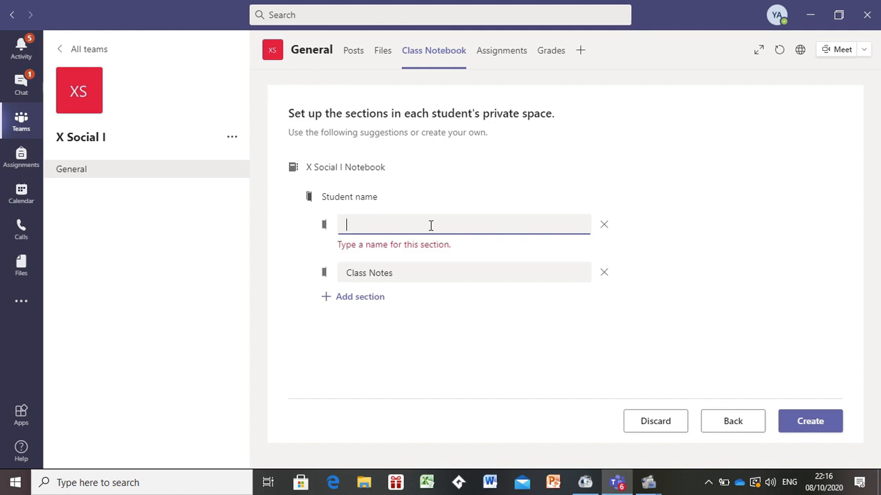
pyautogui.write('kerjak')
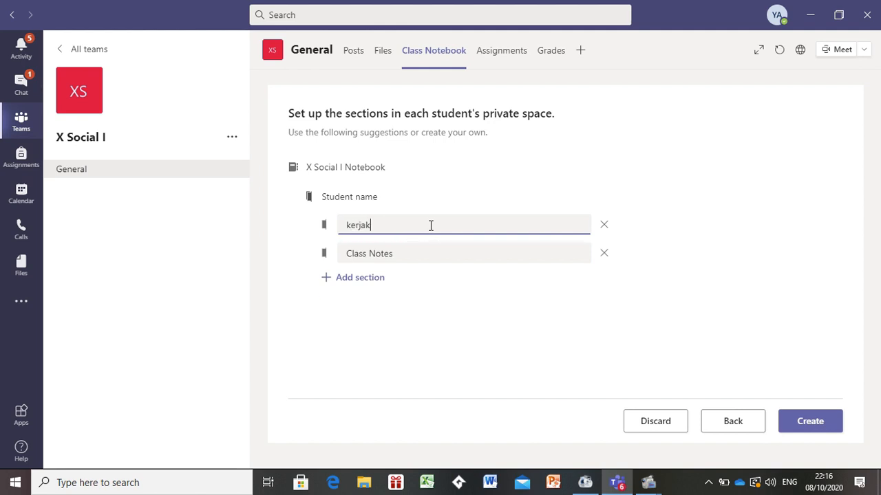
pyautogui.write('an Pr di buku')
pyautogui.press('BackSpace')
pyautogui.press('BackSpace')
pyautogui.press('BackSpace')
pyautogui.press('BackSpace')
pyautogui.press('BackSpace')
pyautogui.press('BackSpace')
pyautogui.press('BackSpace')
pyautogui.press('BackSpace')
pyautogui.press('BackSpace')
pyautogui.press('BackSpace')
pyautogui.write('R di buku IPS hal 25')
# - Rename the Class Notes section to 'resume materi yang ada di buku IPS hal 30' and create the notebook
pyautogui.click(428, 253)
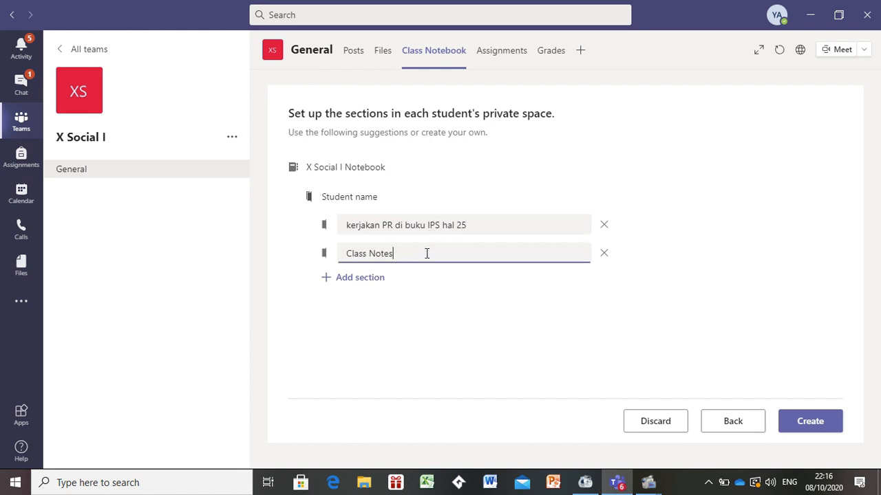
pyautogui.press('BackSpace')
pyautogui.press('BackSpace')
pyautogui.press('BackSpace')
pyautogui.press('BackSpace')
pyautogui.press('BackSpace')
pyautogui.press('BackSpace')
pyautogui.press('BackSpace')
pyautogui.press('BackSpace')
pyautogui.press('BackSpace')
pyautogui.press('BackSpace')
pyautogui.press('BackSpace')
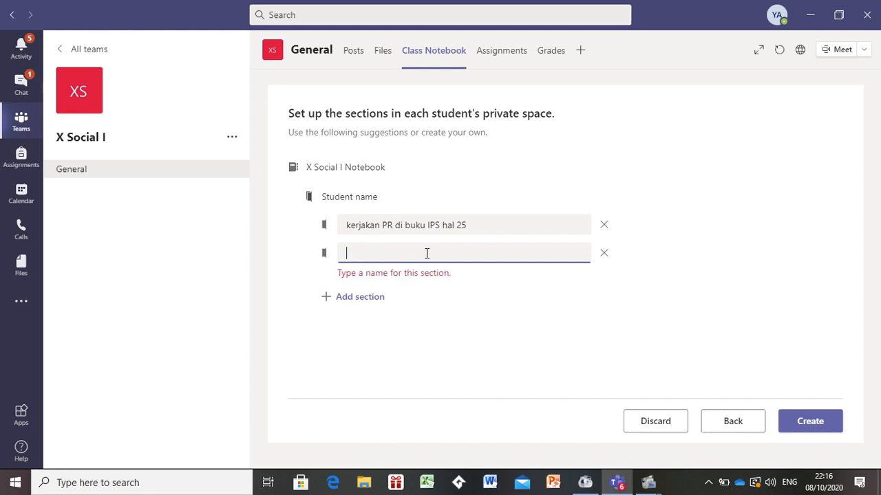
pyautogui.write('resume ')
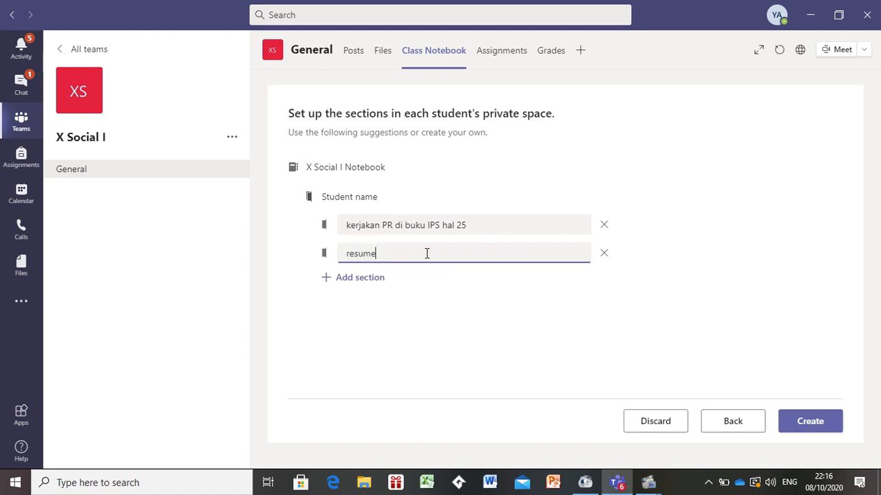
pyautogui.write('materi yang ada dikuIPS')
pyautogui.press('Left')
pyautogui.press('Left')
pyautogui.press('Left')
pyautogui.press('End')
pyautogui.press('Tab')
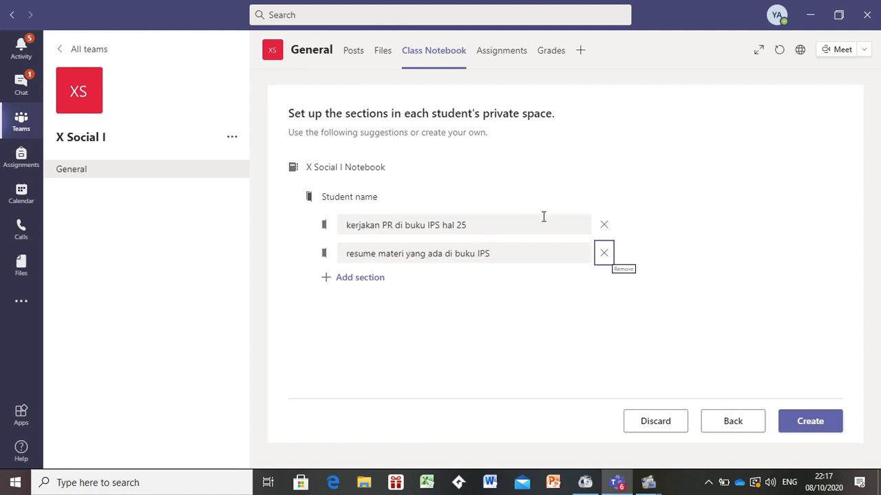
pyautogui.click(513, 252)
pyautogui.write('H')
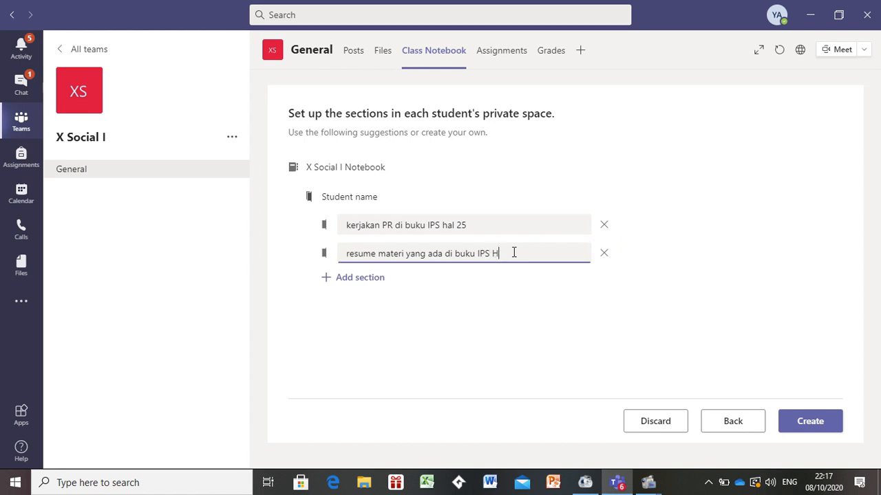
pyautogui.press('BackSpace')
pyautogui.press('BackSpace')
pyautogui.write('hal')
pyautogui.press('BackSpace')
pyautogui.press('BackSpace')
pyautogui.write('hL')
pyautogui.press('BackSpace')
pyautogui.press('BackSpace')
pyautogui.press('BackSpace')
pyautogui.write('Hl')
pyautogui.press('BackSpace')
pyautogui.press('BackSpace')
pyautogui.write('a')
pyautogui.press('BackSpace')
pyautogui.write('hal 30')
pyautogui.click(802, 418)
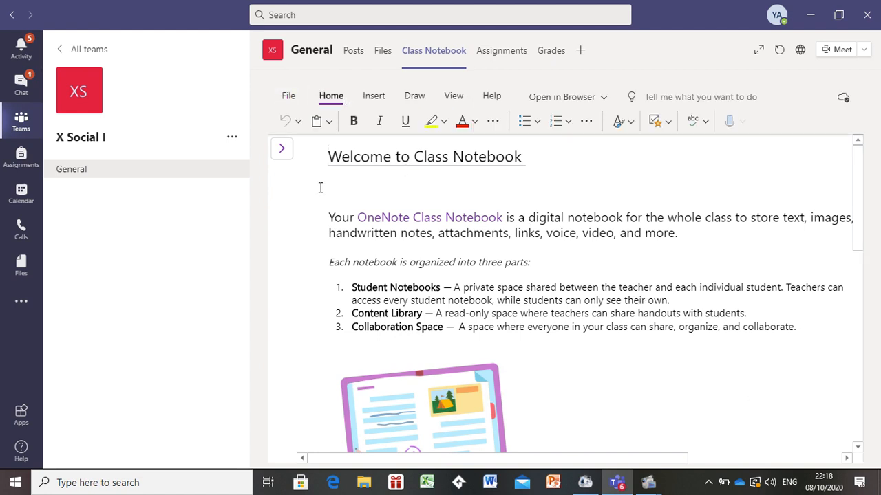
# - In the first student's 'kerjakan PR di buku…' section, write a page titled 'Tugas 1' with the text 'Global warming..'
pyautogui.click(283, 156)
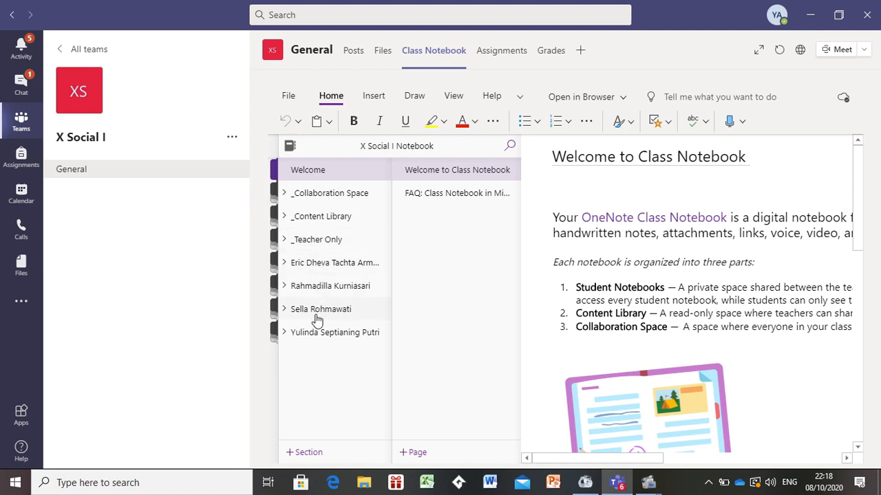
pyautogui.click(282, 264)
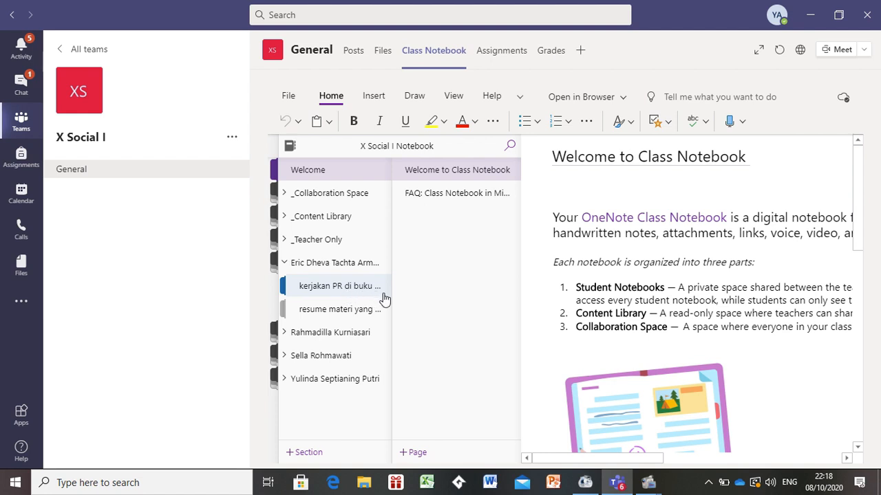
pyautogui.click(327, 290)
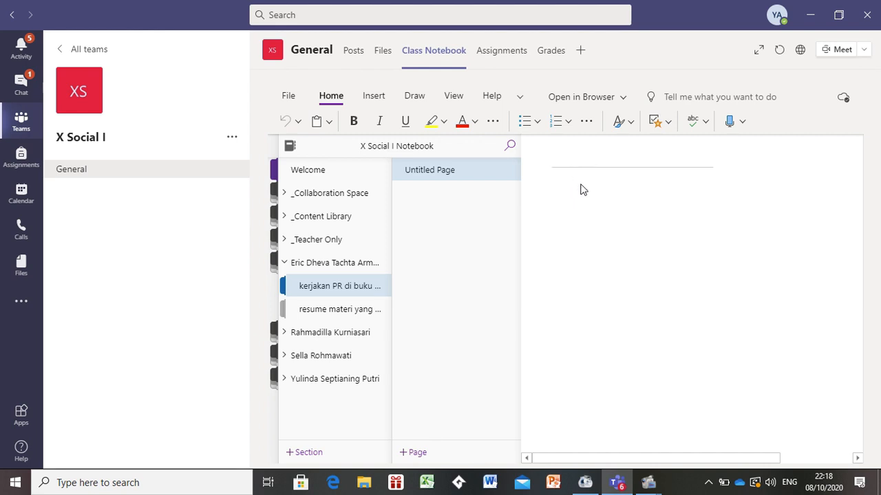
pyautogui.write('tugas 1')
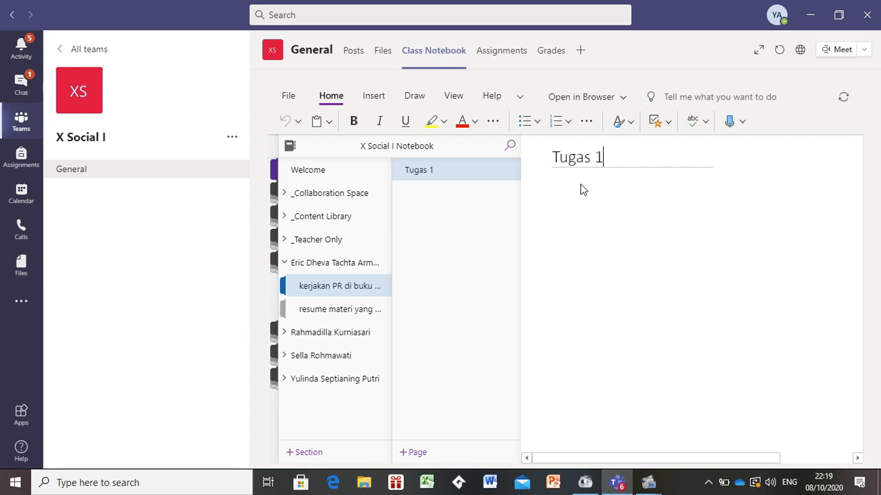
pyautogui.press('Return')
pyautogui.write('global warming..')
# - Title the page in the first student's 'resume materi yang…' section 'Global warming'
pyautogui.click(342, 313)
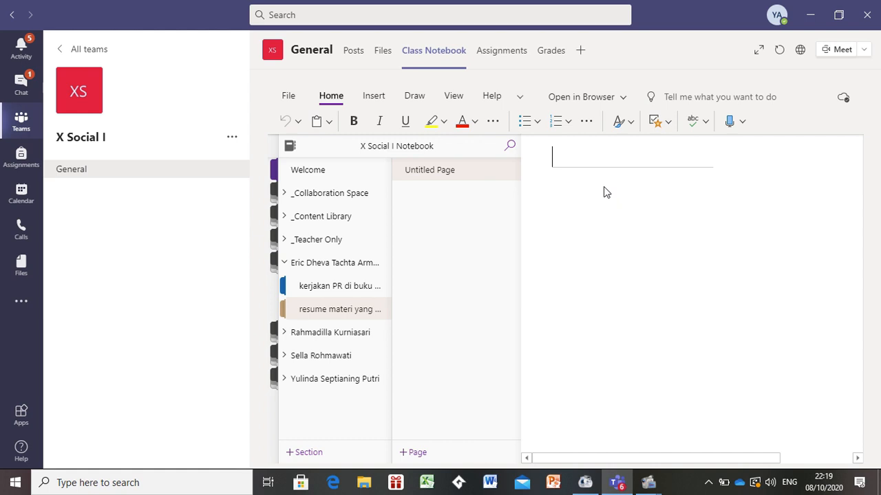
pyautogui.write('global ')
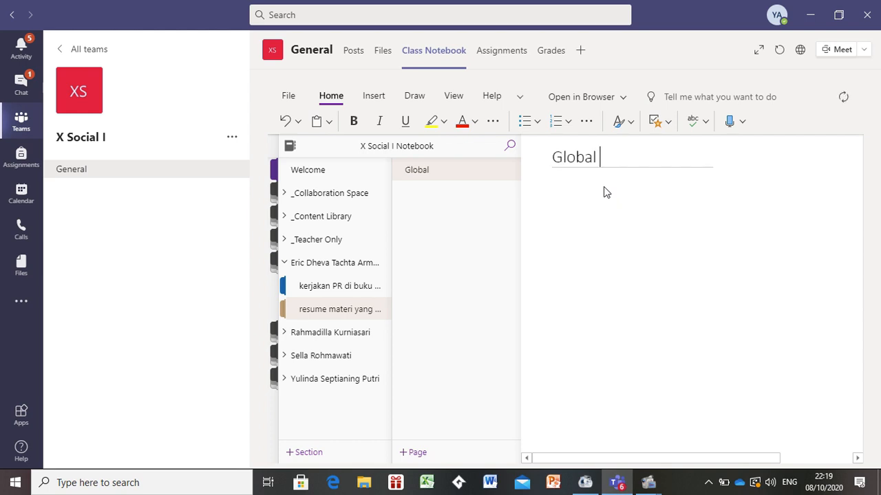
pyautogui.write('warming')
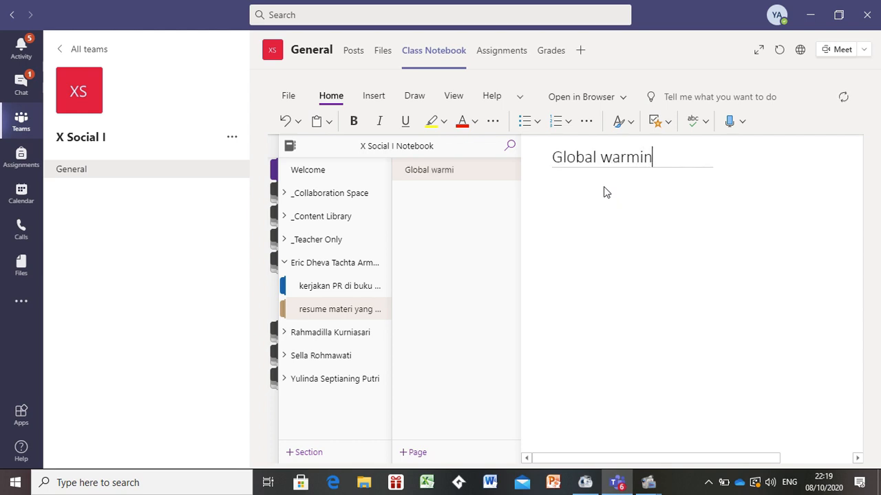
# - Add a new blank page to each of the first student's two sections
pyautogui.click(375, 289)
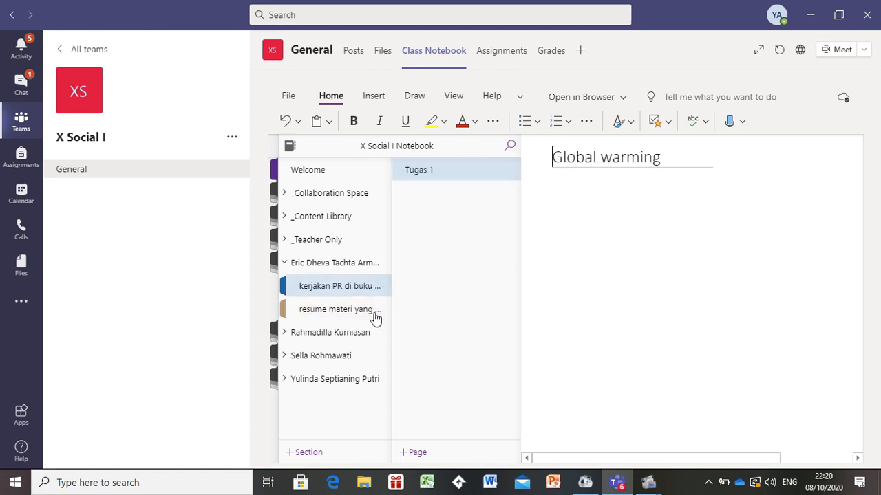
pyautogui.click(376, 313)
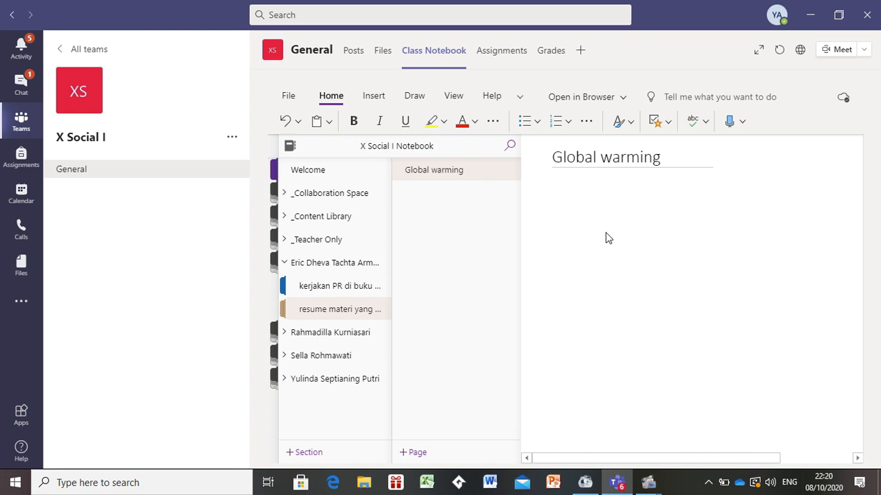
pyautogui.click(417, 452)
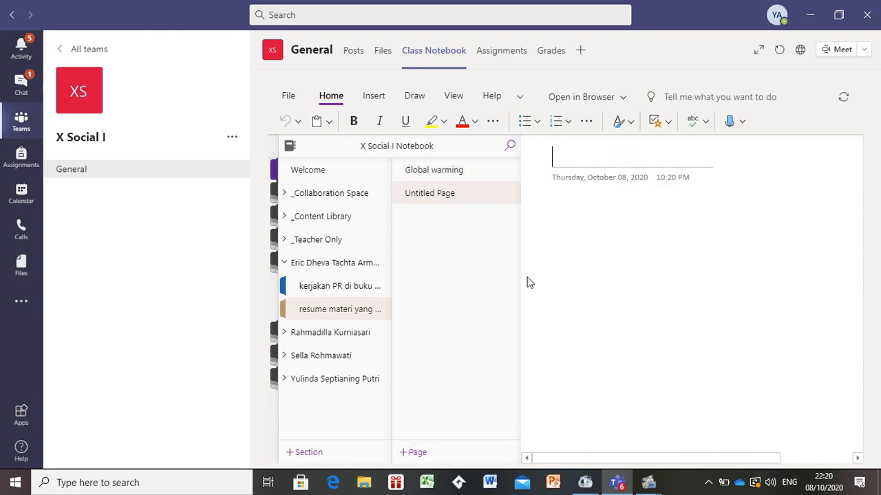
pyautogui.click(457, 177)
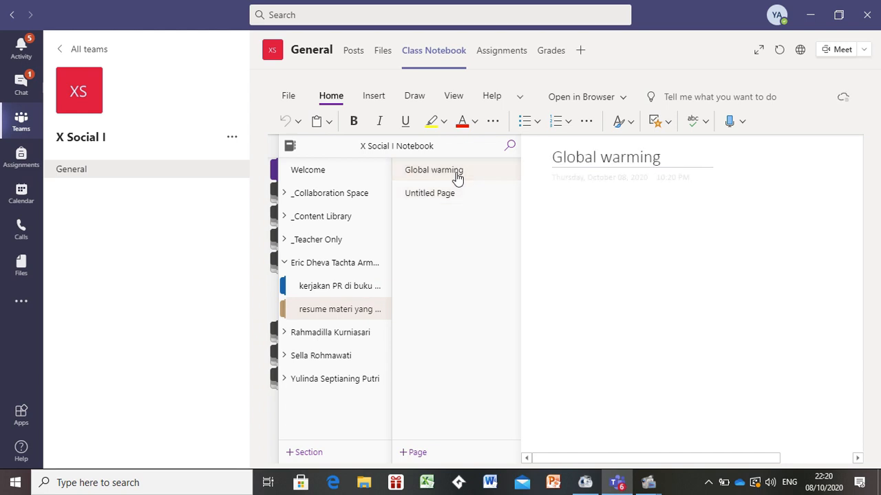
pyautogui.click(361, 289)
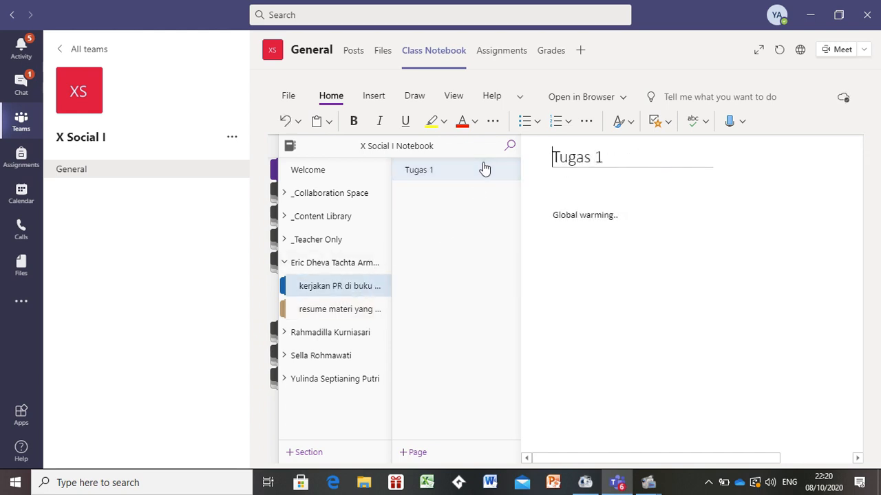
pyautogui.click(417, 454)
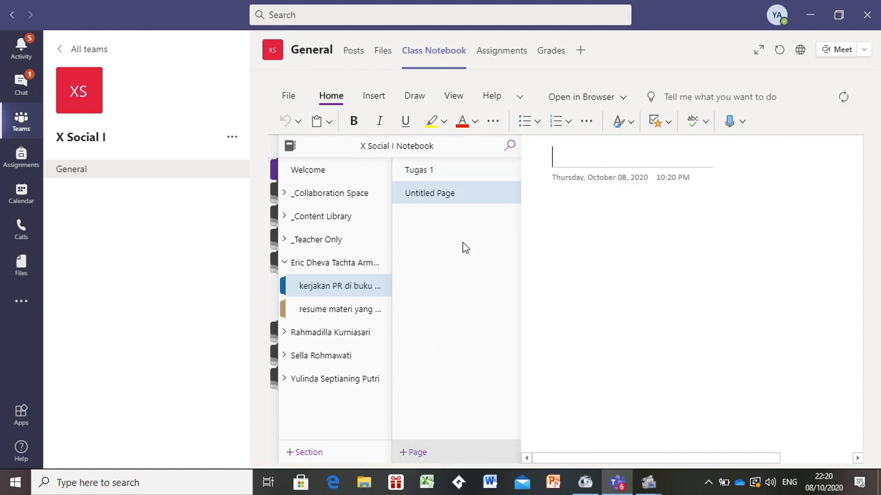
pyautogui.click(487, 169)
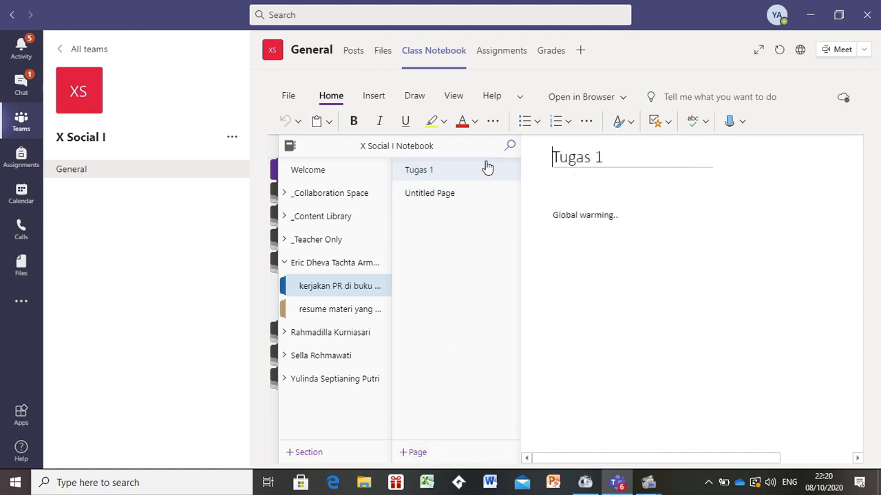
# - Expand and collapse the second student's notebook, then reopen the first student's resume section
pyautogui.click(285, 334)
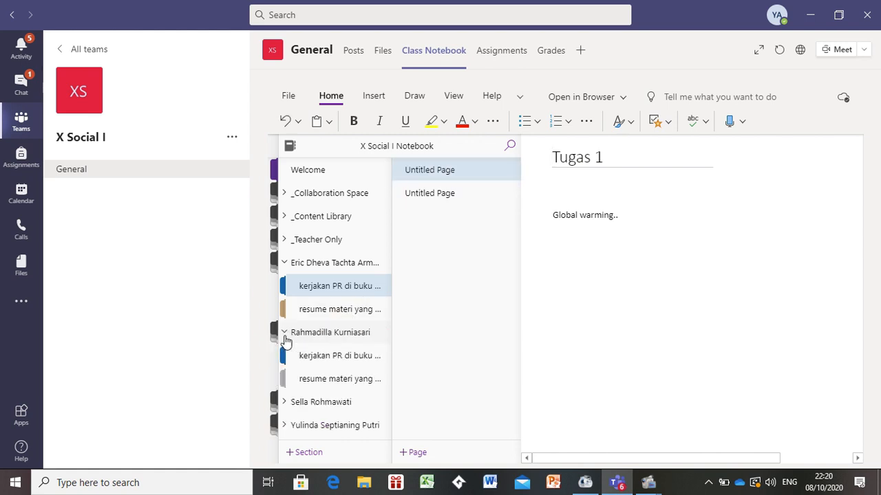
pyautogui.click(285, 337)
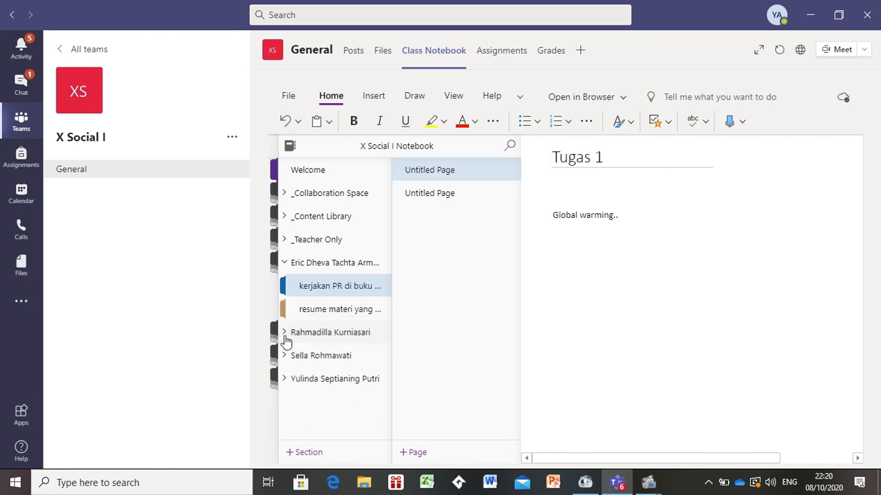
pyautogui.click(327, 310)
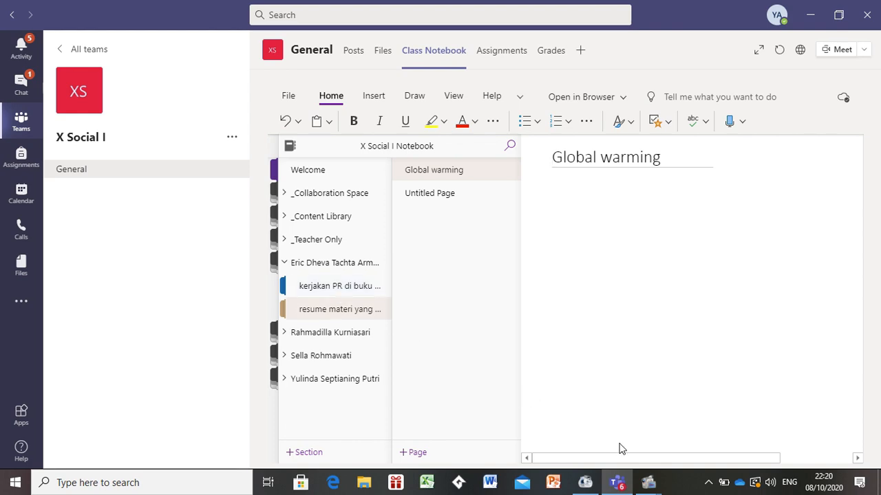
pyautogui.click(652, 484)
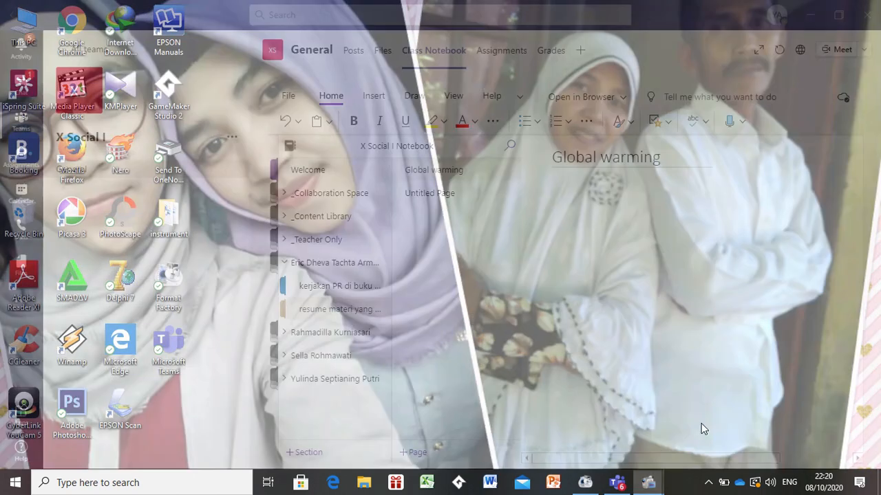
pyautogui.click(702, 427)
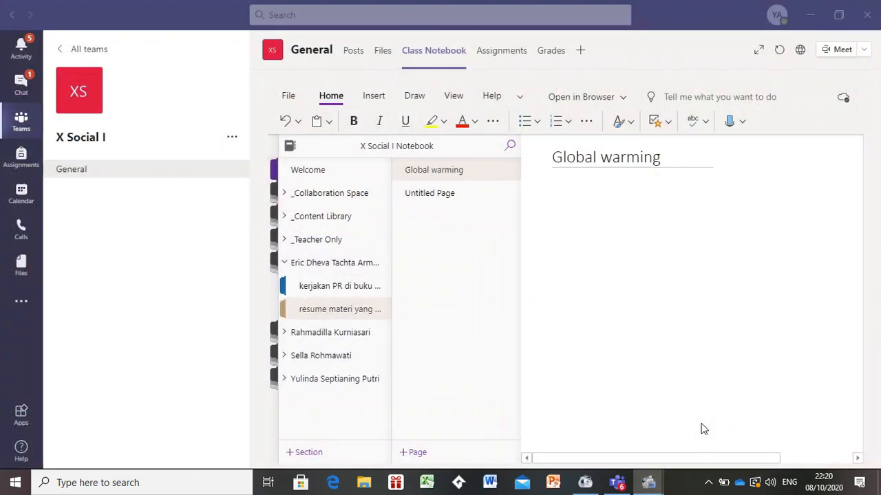
pyautogui.moveTo(653, 484)
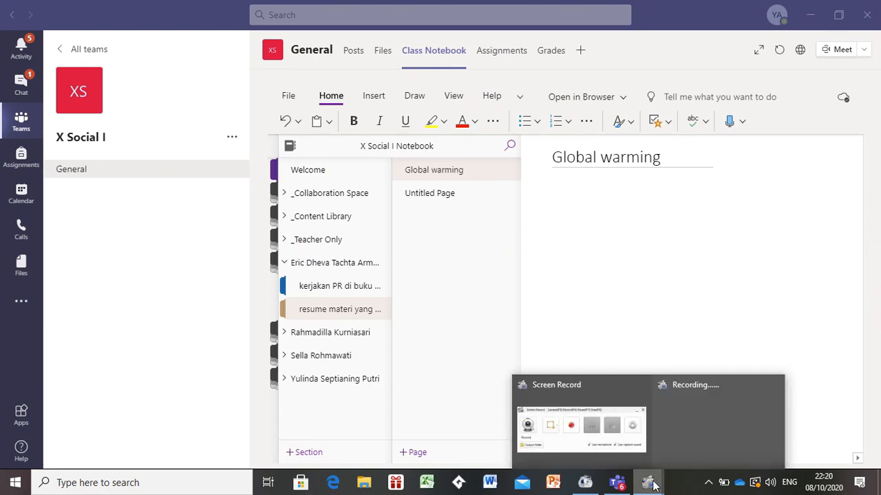
pyautogui.click(606, 440)
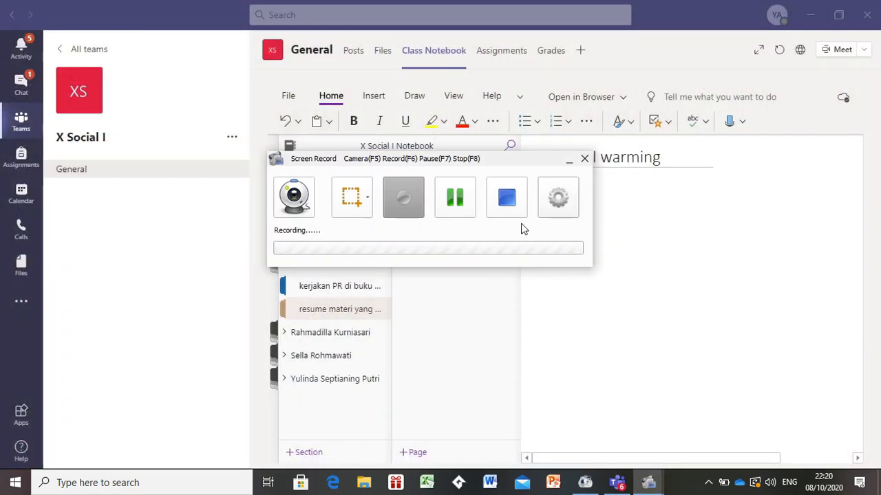